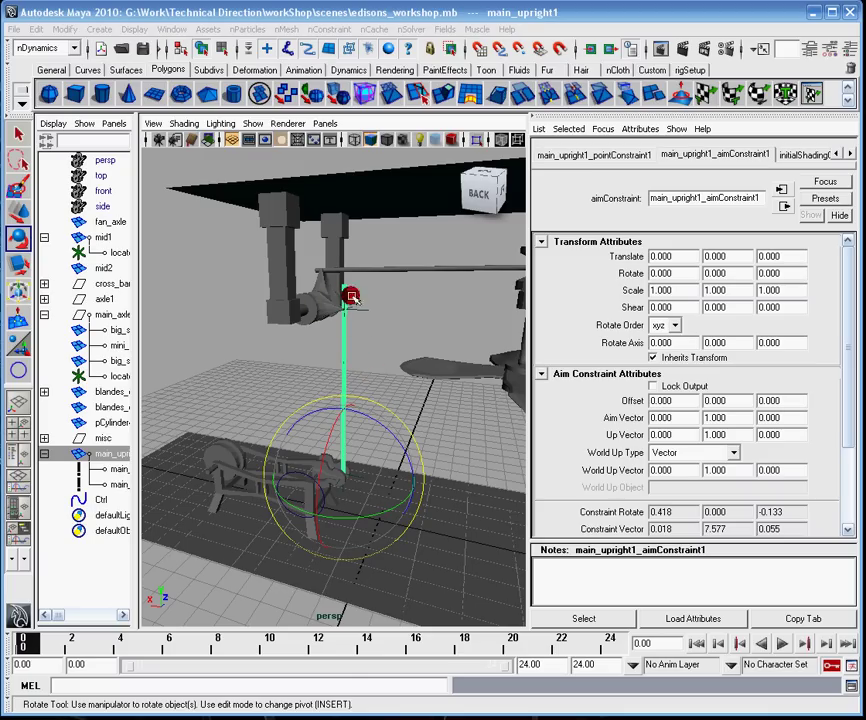
Step: Play the animation to check the main upright's motion, stop it and return to frame 0
{"action": "left_click", "coordinate": [781, 643]}
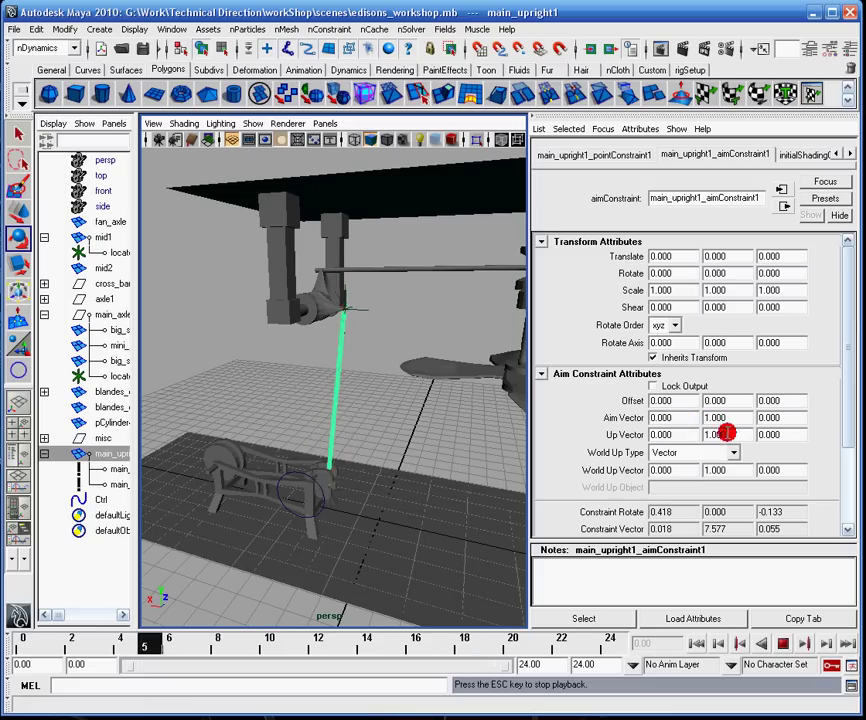
{"action": "left_click", "coordinate": [778, 643]}
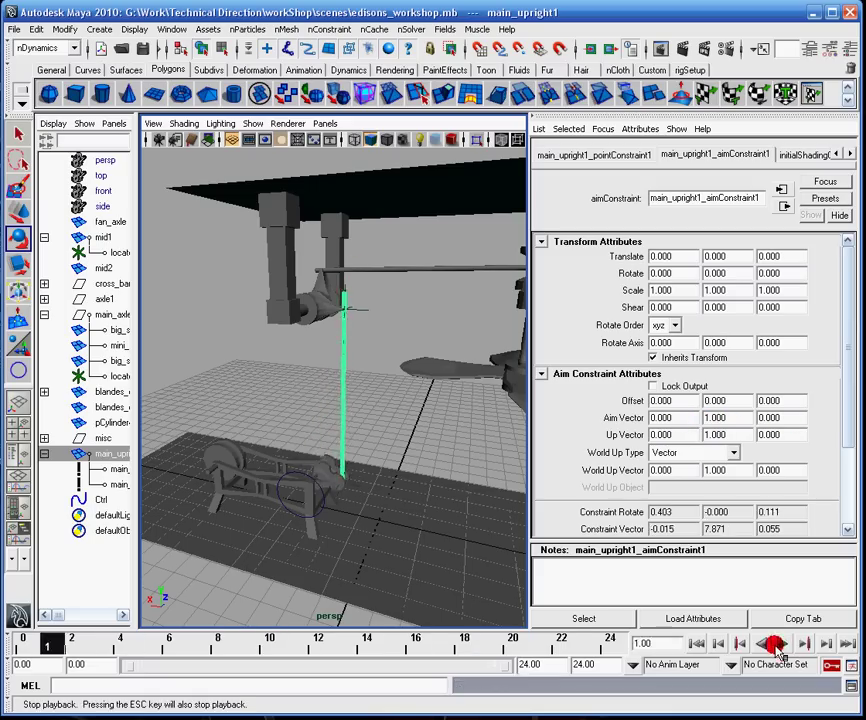
{"action": "left_click", "coordinate": [697, 643]}
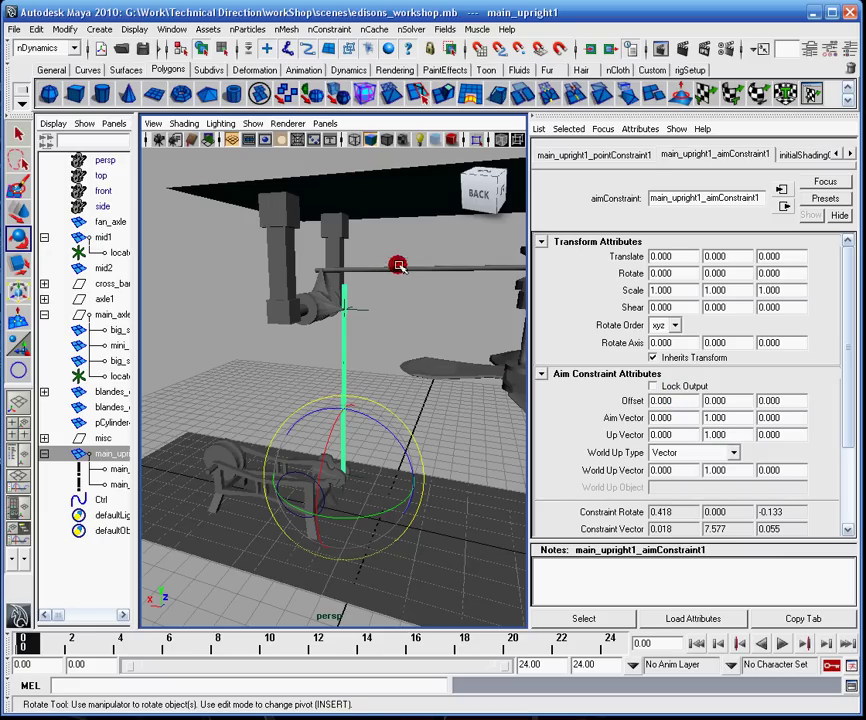
Step: Select the Ctrl circle at the base machine and examine it up close
{"action": "left_click_drag", "start_coordinate": [398, 265], "coordinate": [439, 280], "text": "alt"}
{"action": "middle_click_drag", "start_coordinate": [439, 280], "coordinate": [434, 304], "text": "alt"}
{"action": "right_click_drag", "start_coordinate": [434, 304], "coordinate": [487, 397], "text": "alt"}
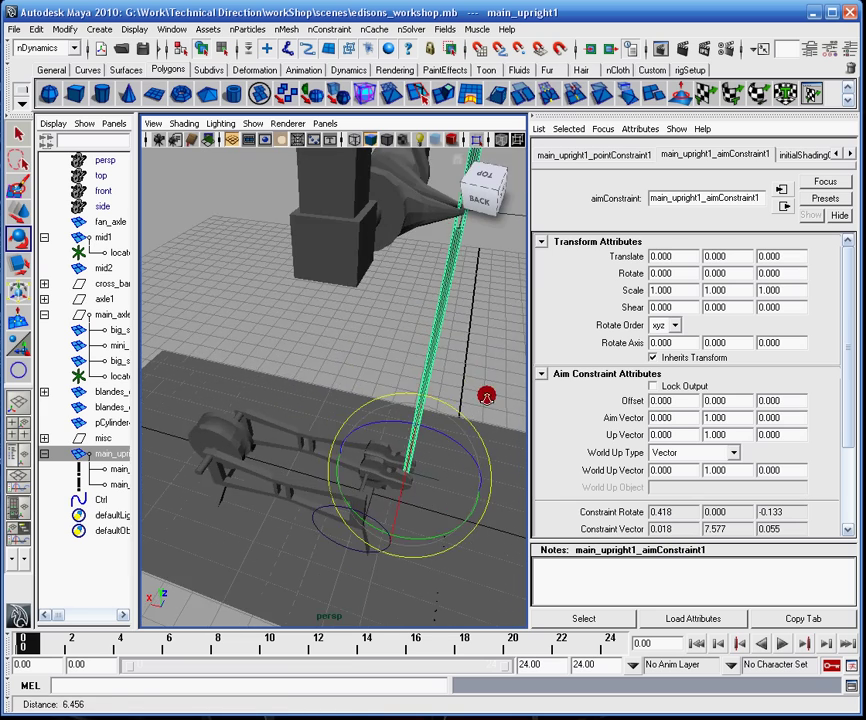
{"action": "left_click_drag", "start_coordinate": [486, 397], "coordinate": [282, 512], "text": "alt"}
{"action": "left_click", "coordinate": [293, 494]}
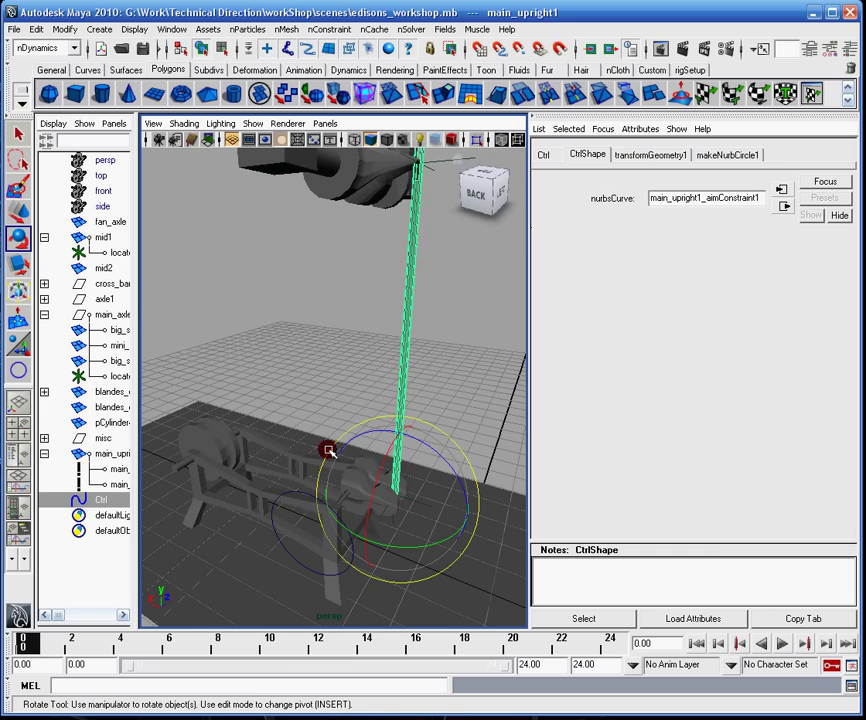
Step: Select the mid1 crank under the ceiling support and examine its pivot with the Move tool from several angles
{"action": "middle_click_drag", "start_coordinate": [355, 403], "coordinate": [332, 234], "text": "alt"}
{"action": "left_click", "coordinate": [358, 236]}
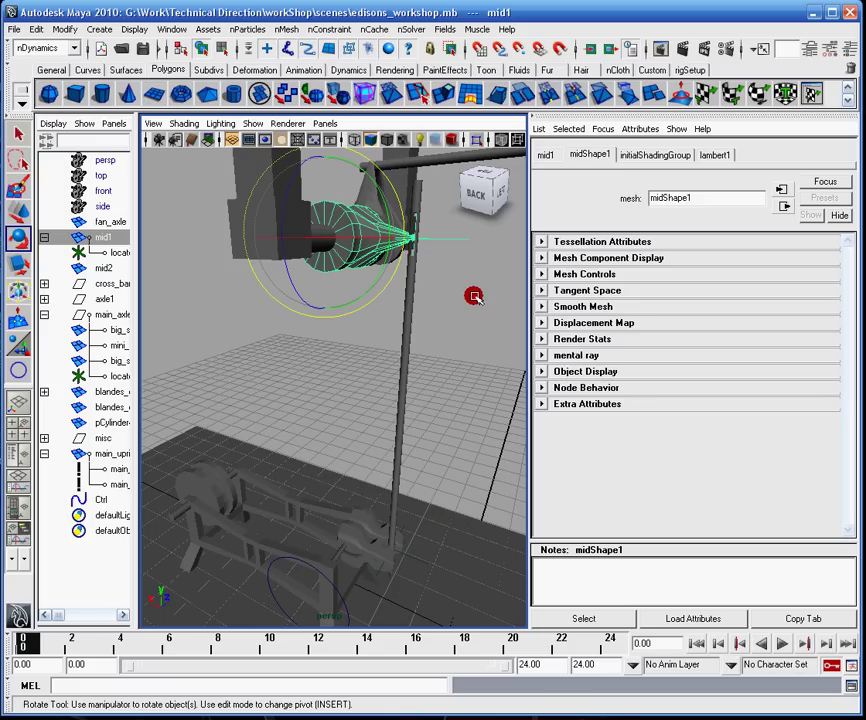
{"action": "key", "text": "q"}
{"action": "middle_click_drag", "start_coordinate": [448, 261], "coordinate": [406, 371], "text": "alt"}
{"action": "left_click_drag", "start_coordinate": [406, 371], "coordinate": [539, 363], "text": "alt"}
{"action": "middle_click_drag", "start_coordinate": [445, 355], "coordinate": [523, 377], "text": "alt"}
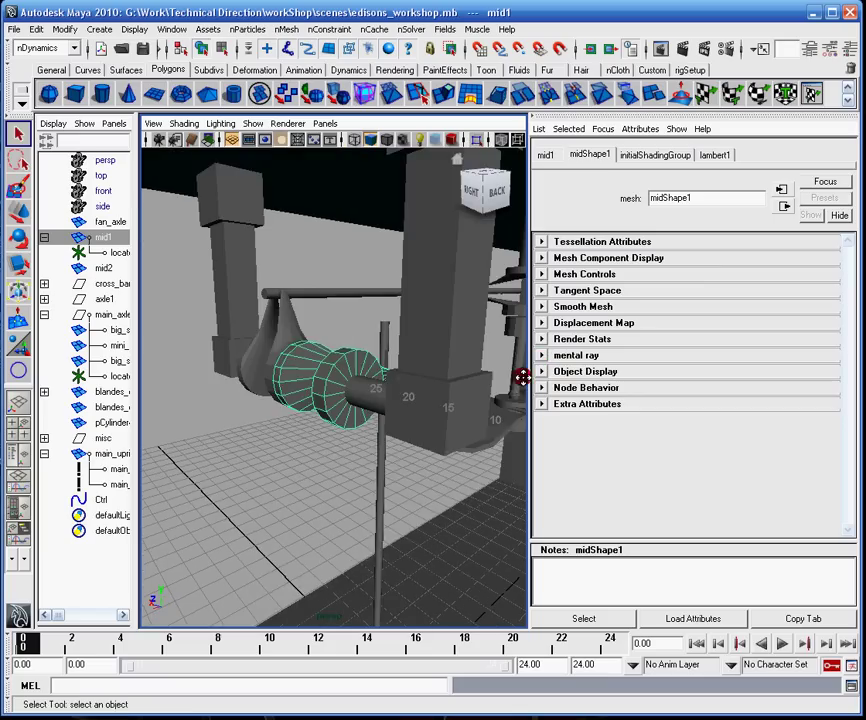
{"action": "right_click_drag", "start_coordinate": [522, 377], "coordinate": [547, 437], "text": "alt"}
{"action": "left_click_drag", "start_coordinate": [547, 437], "coordinate": [487, 401], "text": "alt"}
{"action": "key", "text": "w"}
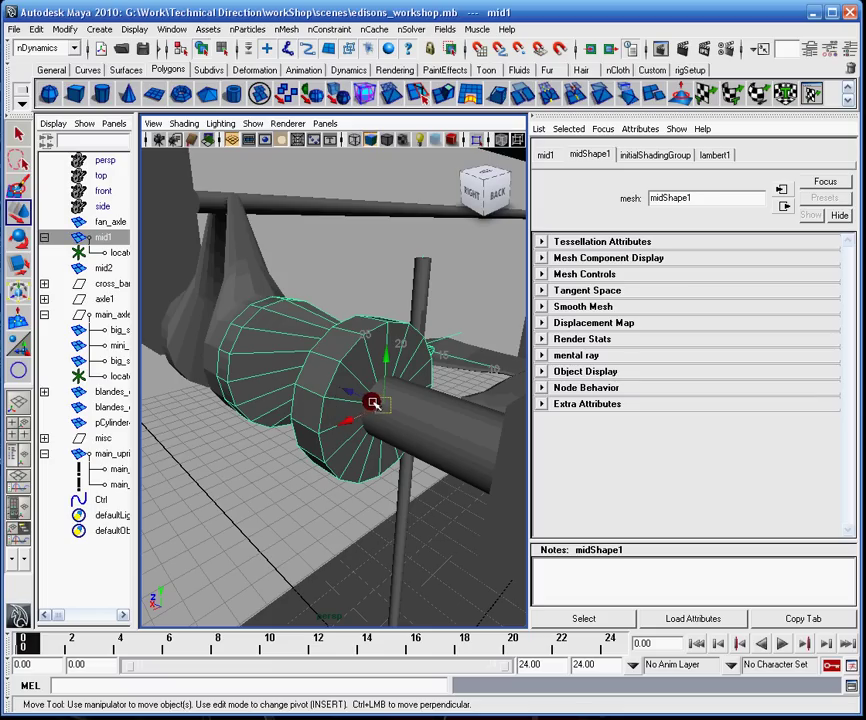
{"action": "left_click_drag", "start_coordinate": [436, 356], "coordinate": [340, 328], "text": "alt"}
{"action": "middle_click_drag", "start_coordinate": [391, 342], "coordinate": [290, 290], "text": "alt"}
{"action": "left_click_drag", "start_coordinate": [385, 321], "coordinate": [315, 314], "text": "alt"}
{"action": "right_click_drag", "start_coordinate": [424, 356], "coordinate": [296, 315], "text": "alt"}
{"action": "left_click_drag", "start_coordinate": [296, 315], "coordinate": [352, 338], "text": "alt"}
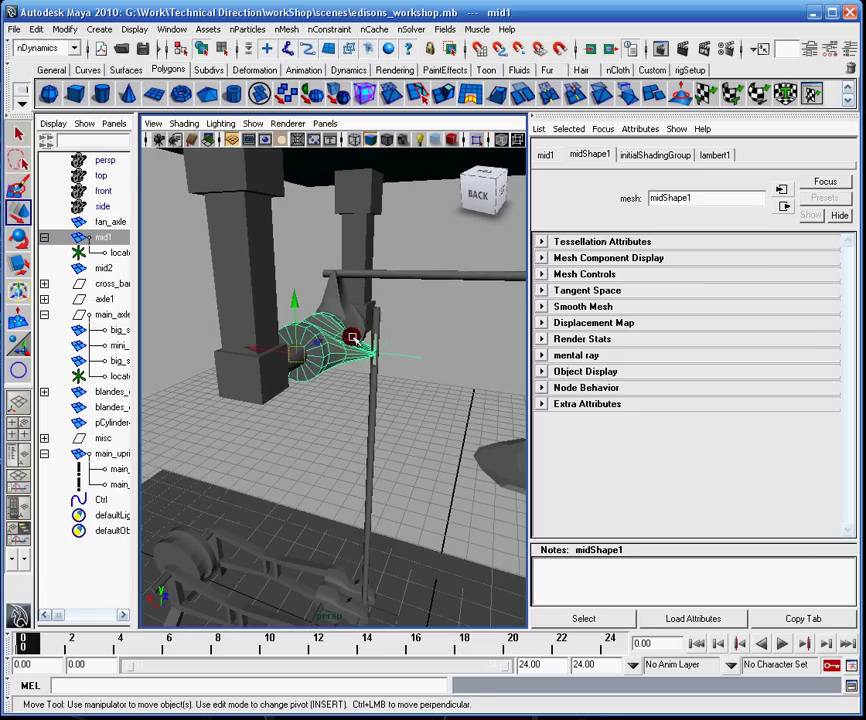
Step: Show mid1's transform channels and freeze all of its translate, rotate and scale values
{"action": "left_click", "coordinate": [850, 49]}
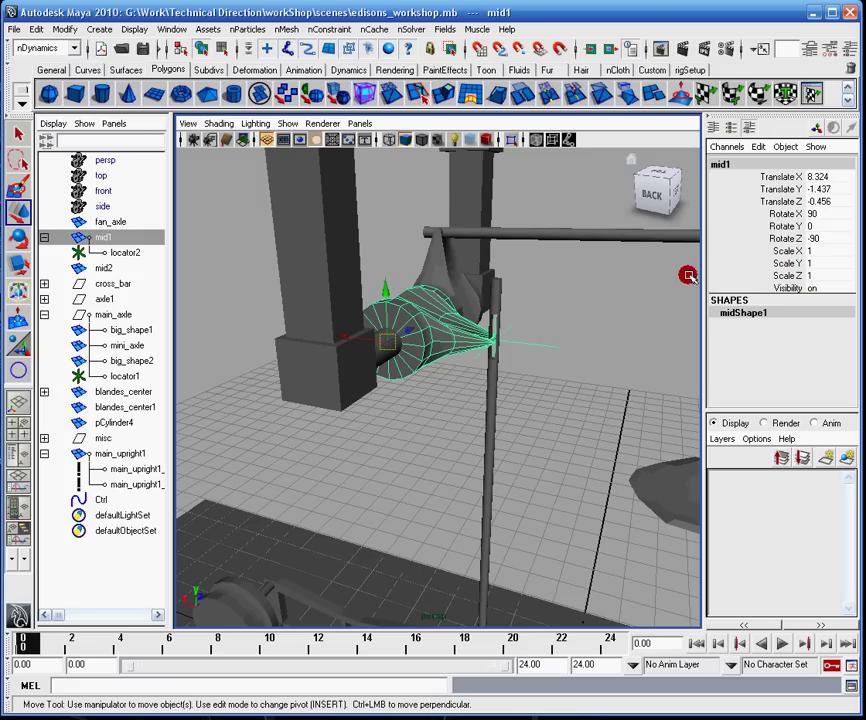
{"action": "left_click_drag", "start_coordinate": [750, 176], "coordinate": [827, 292]}
{"action": "right_click", "coordinate": [727, 234]}
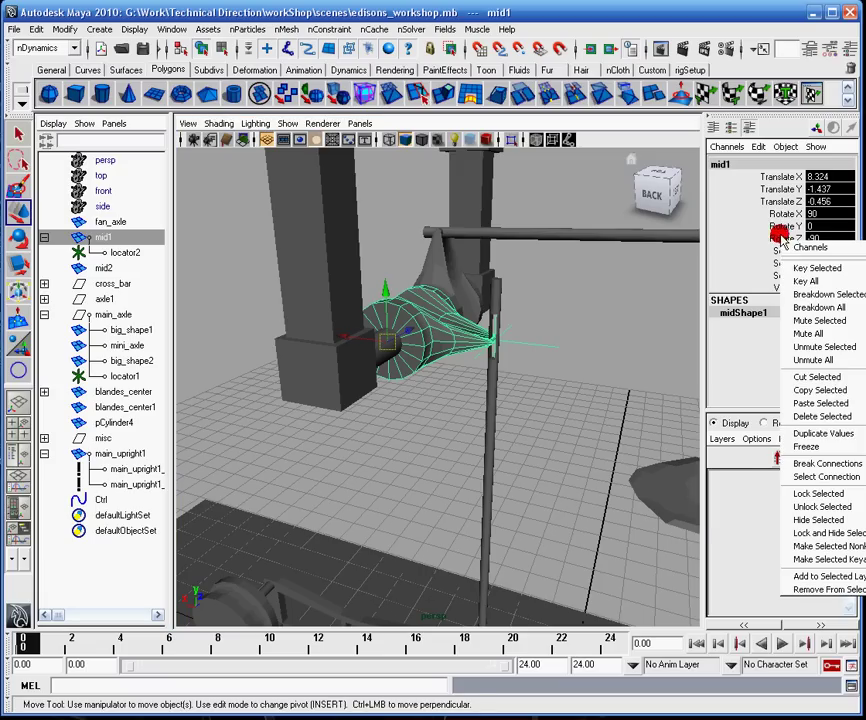
{"action": "mouse_move", "coordinate": [836, 447]}
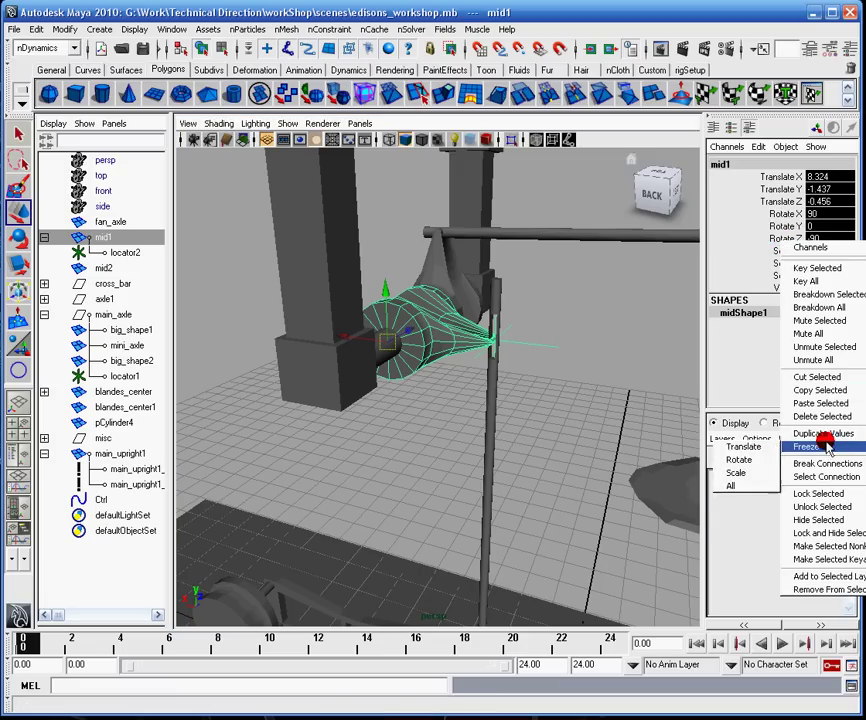
{"action": "left_click", "coordinate": [729, 486]}
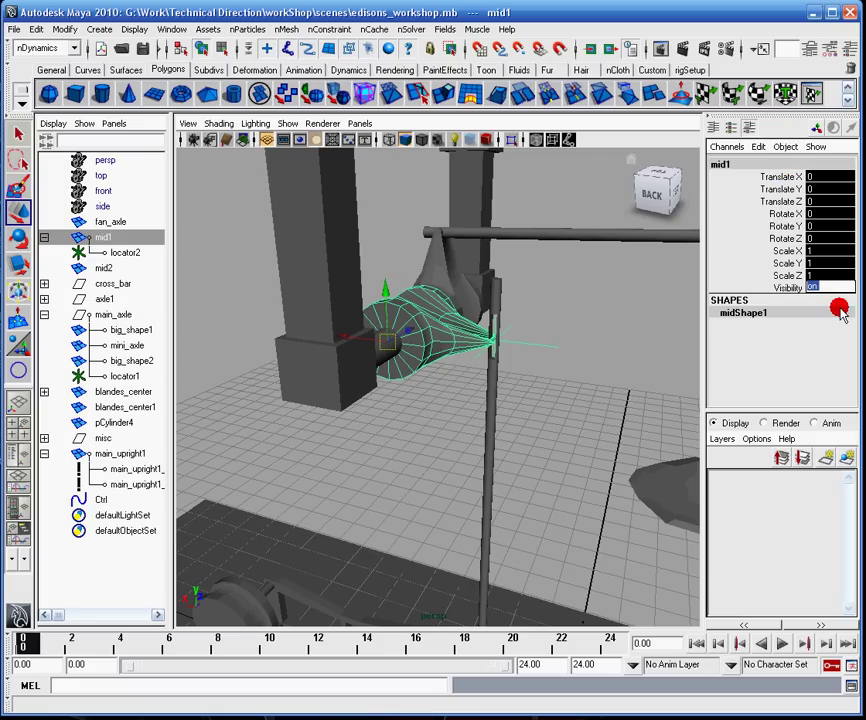
{"action": "right_click", "coordinate": [794, 236]}
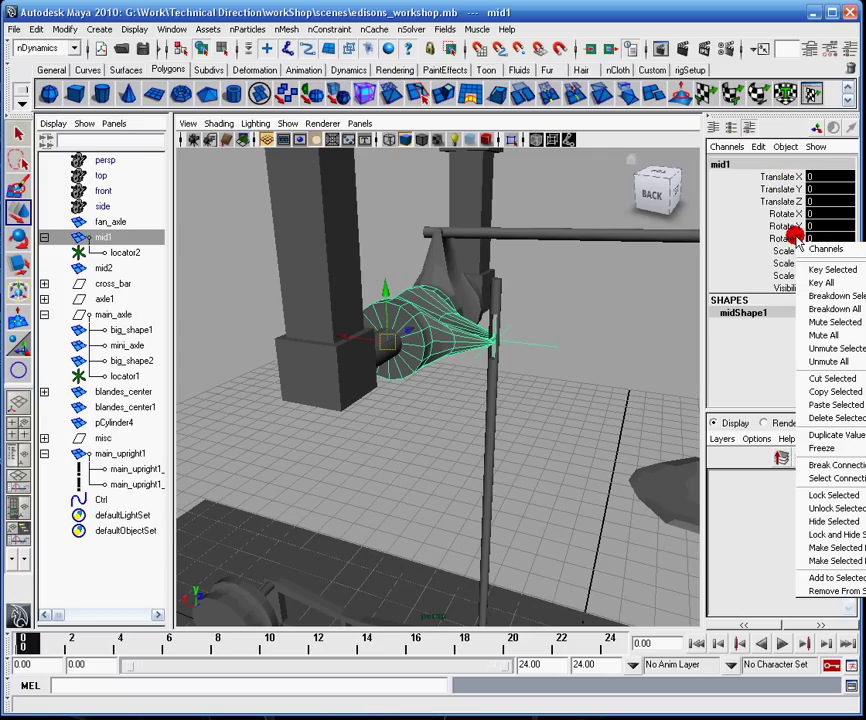
{"action": "mouse_move", "coordinate": [840, 447]}
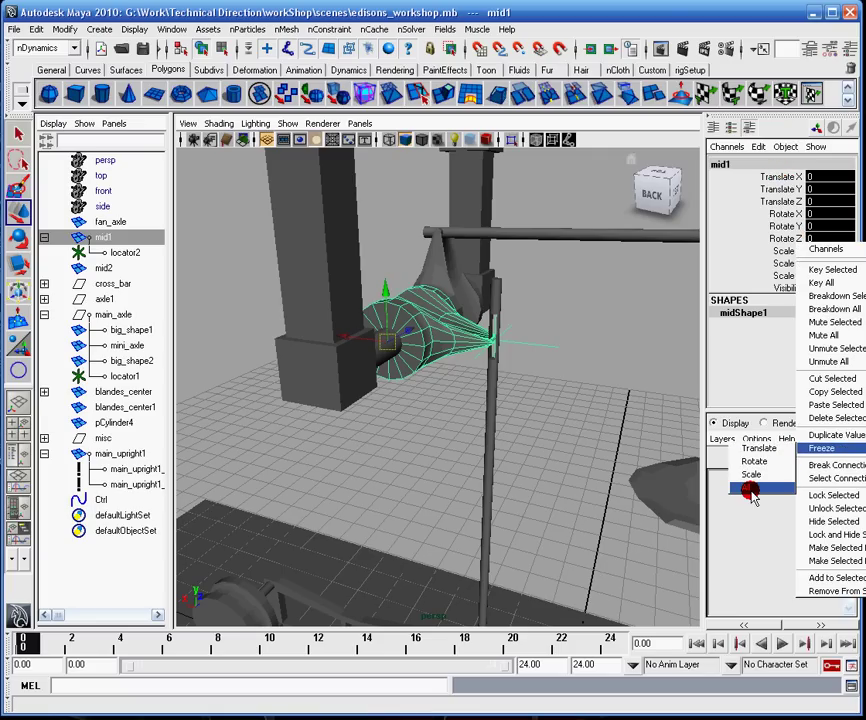
{"action": "left_click", "coordinate": [572, 9]}
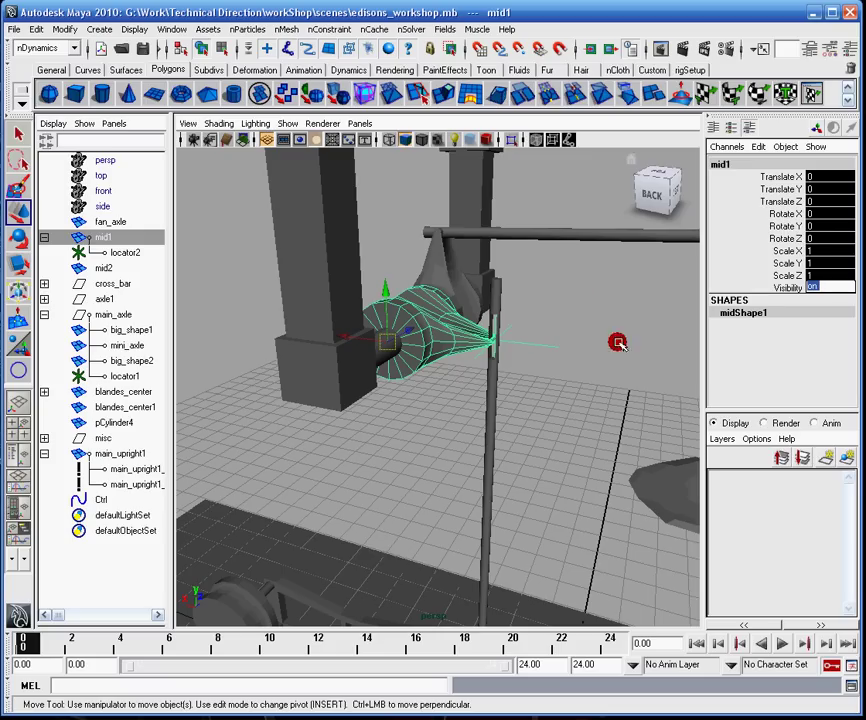
Step: Open the Connection Editor and load Ctrl as the output object and mid1 as the input object
{"action": "left_click_drag", "start_coordinate": [695, 318], "coordinate": [402, 442], "text": "alt"}
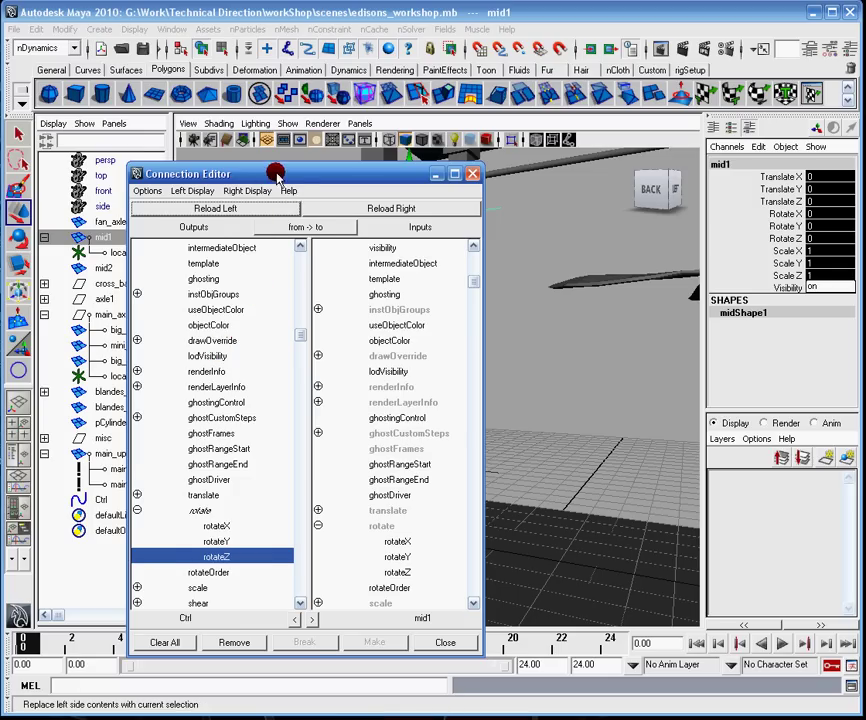
{"action": "left_click_drag", "start_coordinate": [300, 201], "coordinate": [163, 134]}
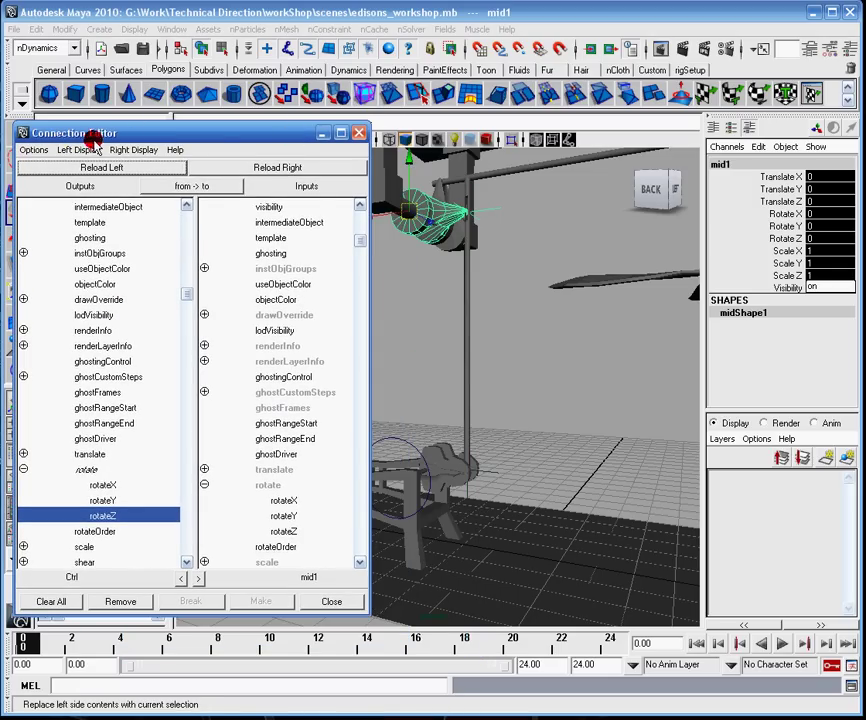
{"action": "left_click", "coordinate": [171, 29]}
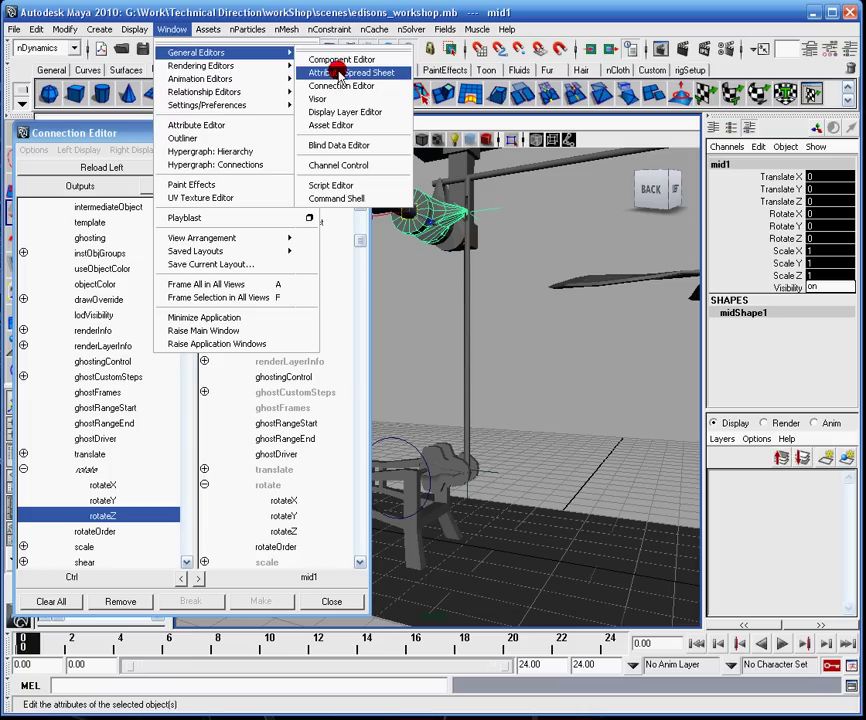
{"action": "left_click", "coordinate": [292, 13]}
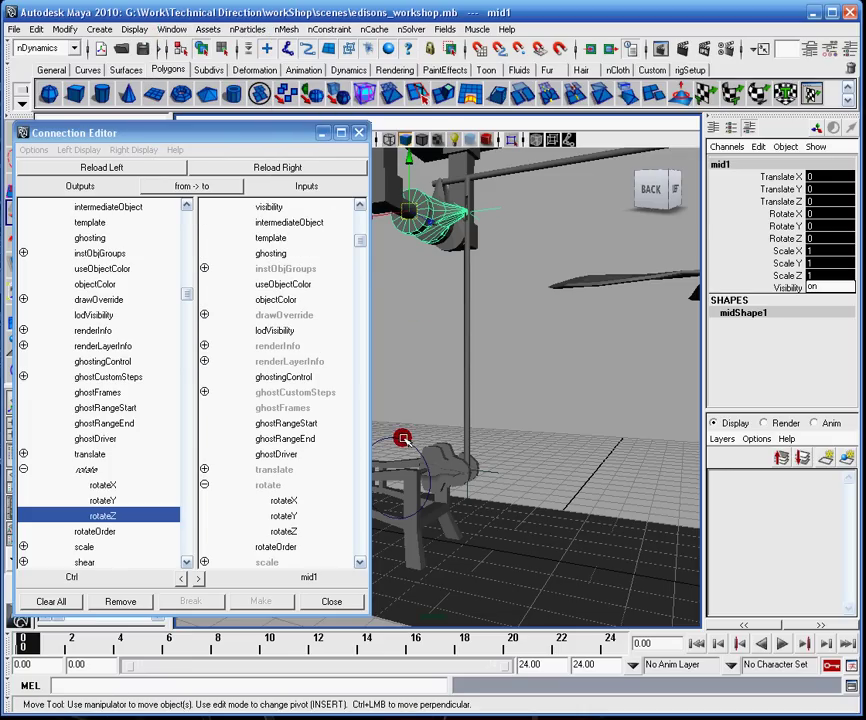
{"action": "left_click", "coordinate": [402, 439]}
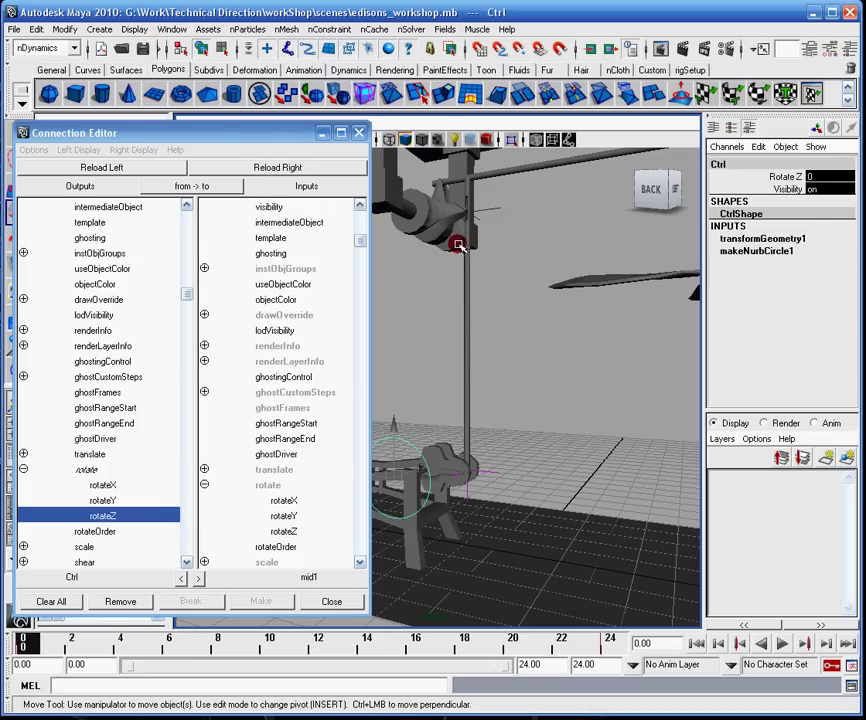
{"action": "left_click", "coordinate": [101, 168]}
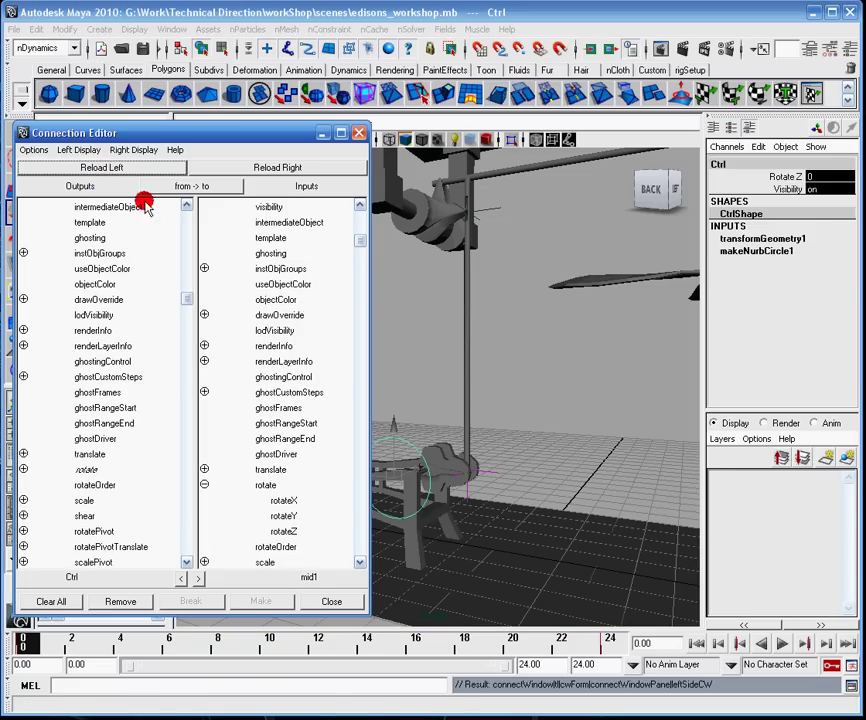
{"action": "left_click", "coordinate": [436, 207]}
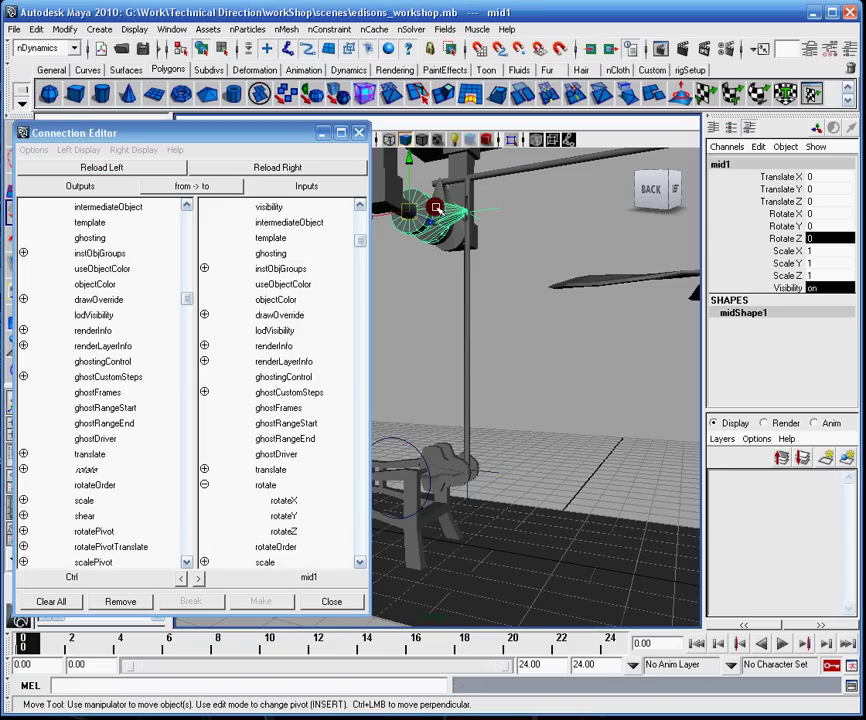
{"action": "left_click", "coordinate": [317, 168]}
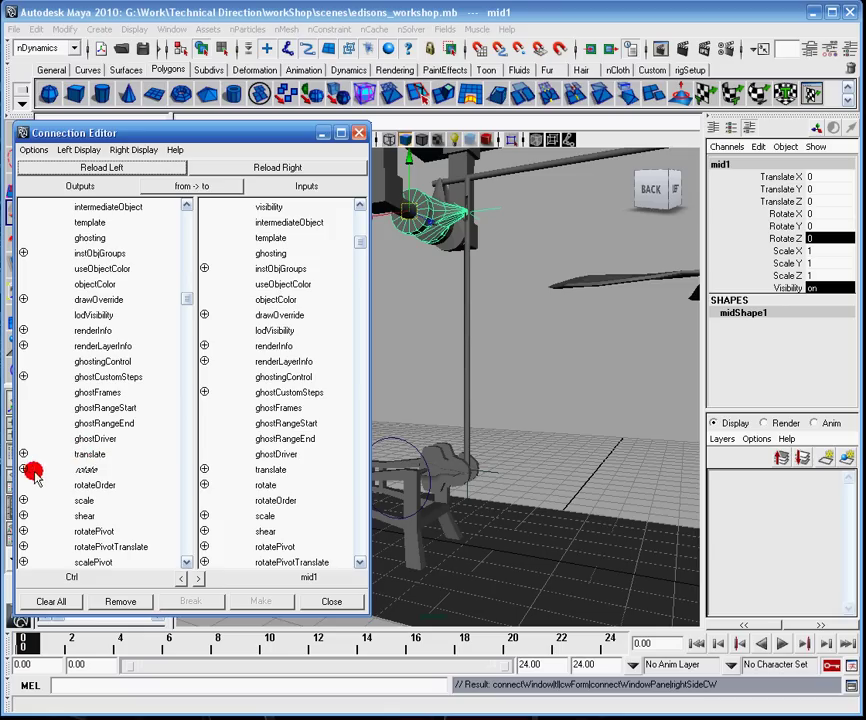
Step: Connect Ctrl's rotate attribute to mid1's rotate attribute and close the Connection Editor
{"action": "left_click", "coordinate": [80, 469]}
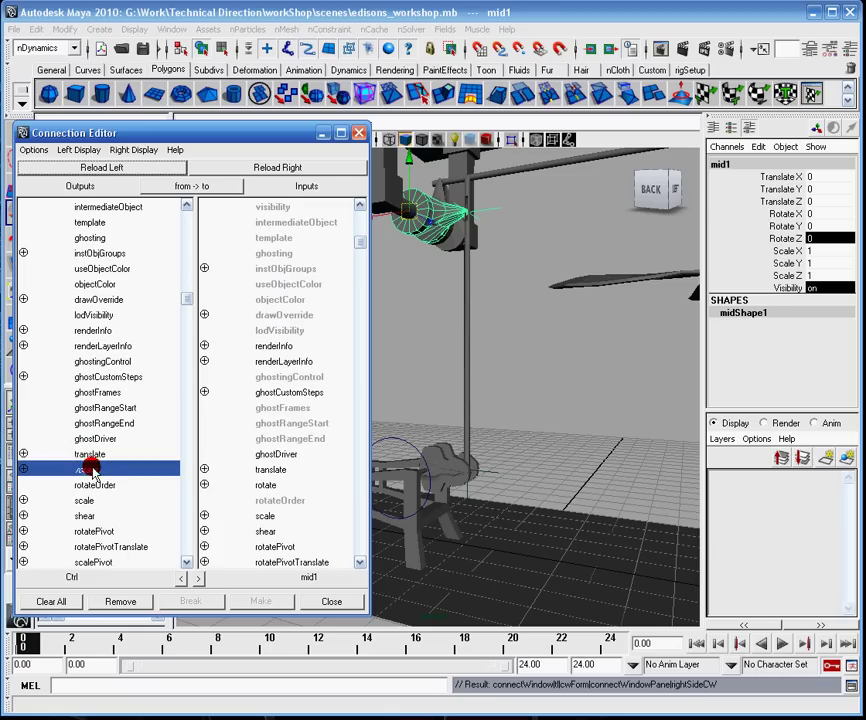
{"action": "left_click", "coordinate": [265, 485]}
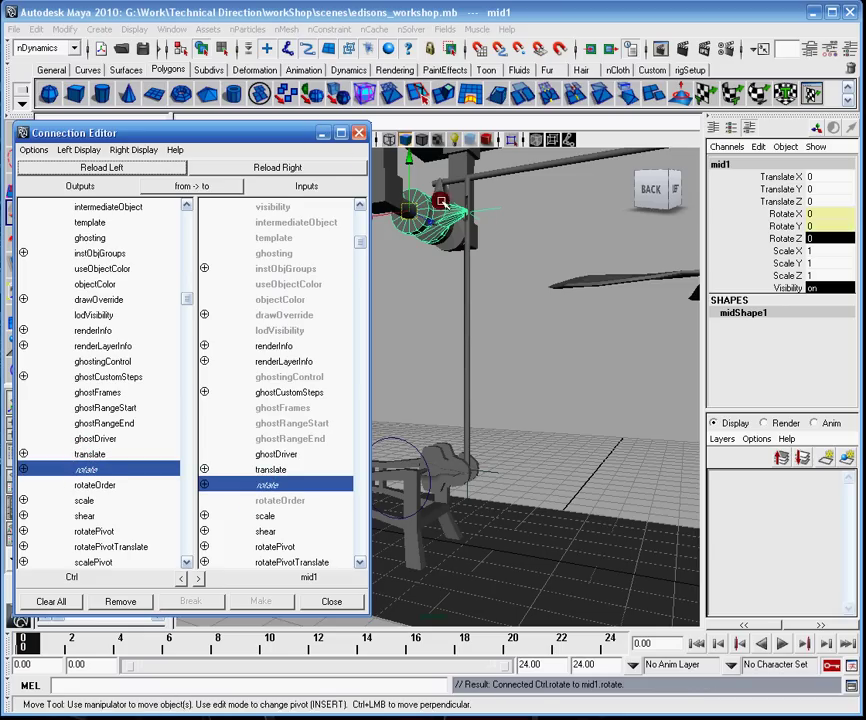
{"action": "left_click", "coordinate": [358, 132]}
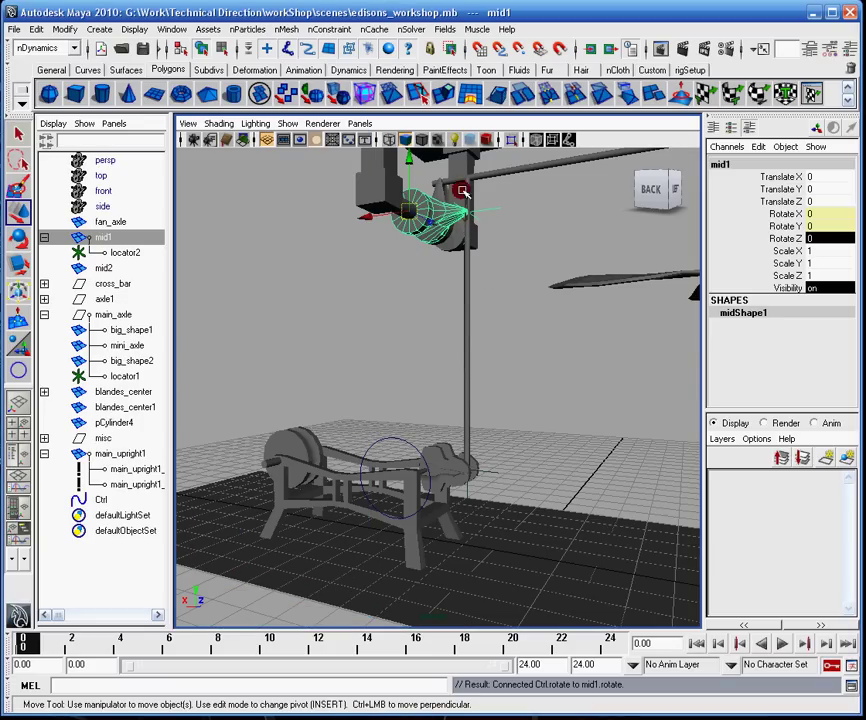
Step: Play the animation and examine how mid1 and the upright move with Ctrl from several angles, then return to frame 0
{"action": "left_click_drag", "start_coordinate": [463, 190], "coordinate": [491, 437], "text": "alt"}
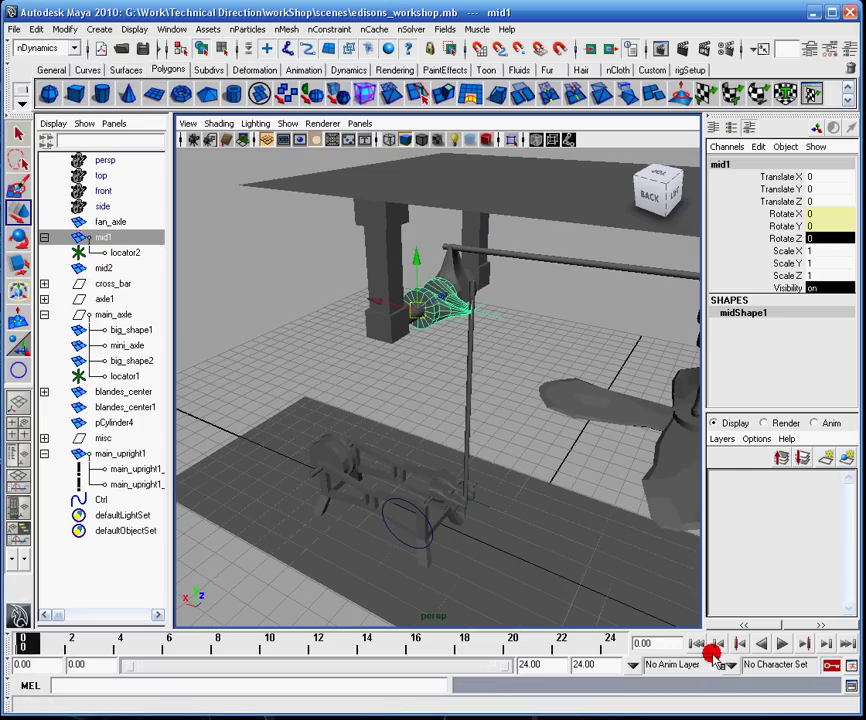
{"action": "left_click", "coordinate": [787, 643]}
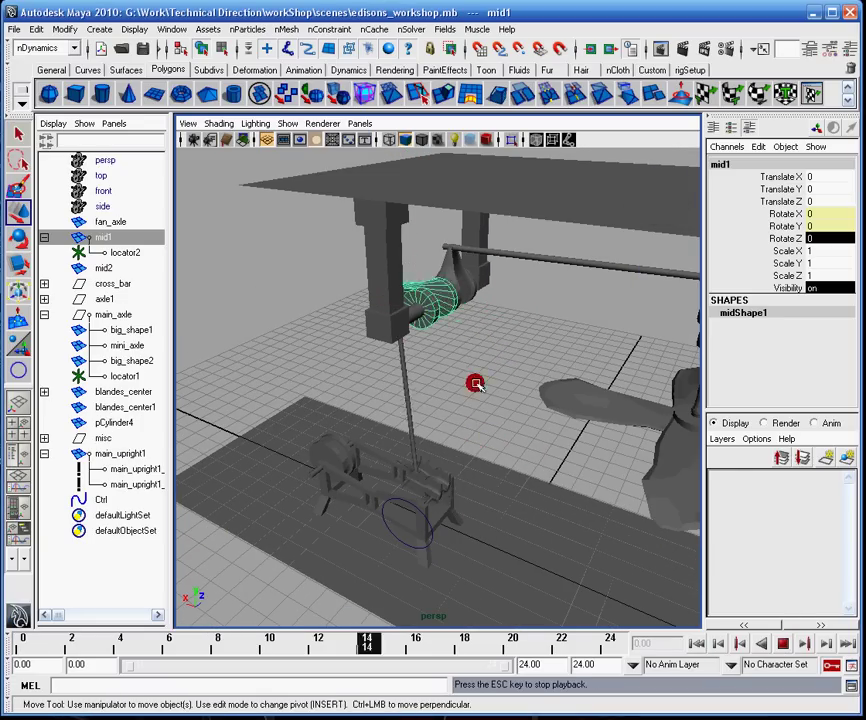
{"action": "left_click_drag", "start_coordinate": [406, 366], "coordinate": [459, 337], "text": "alt"}
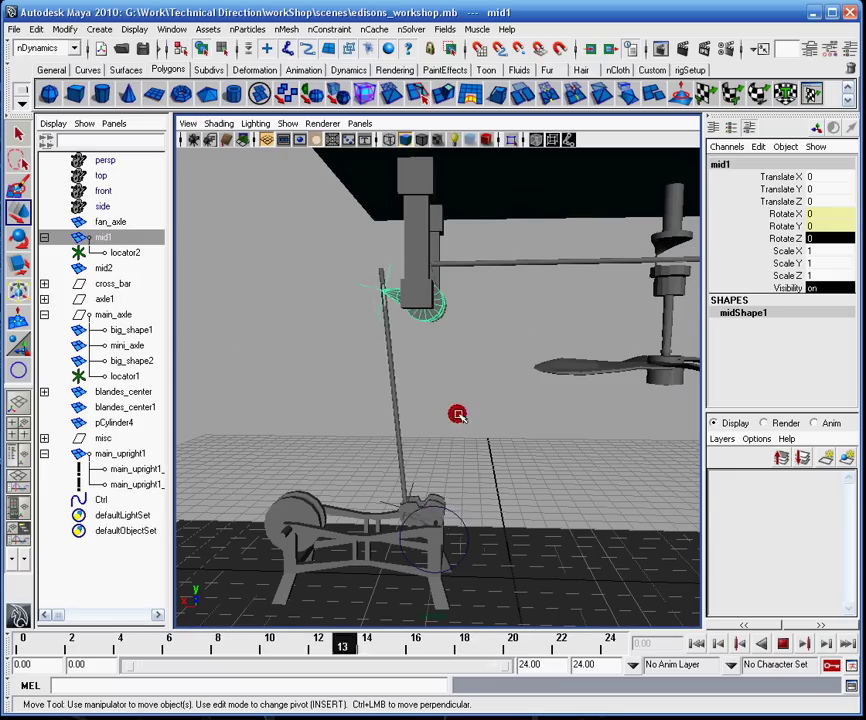
{"action": "left_click", "coordinate": [463, 519]}
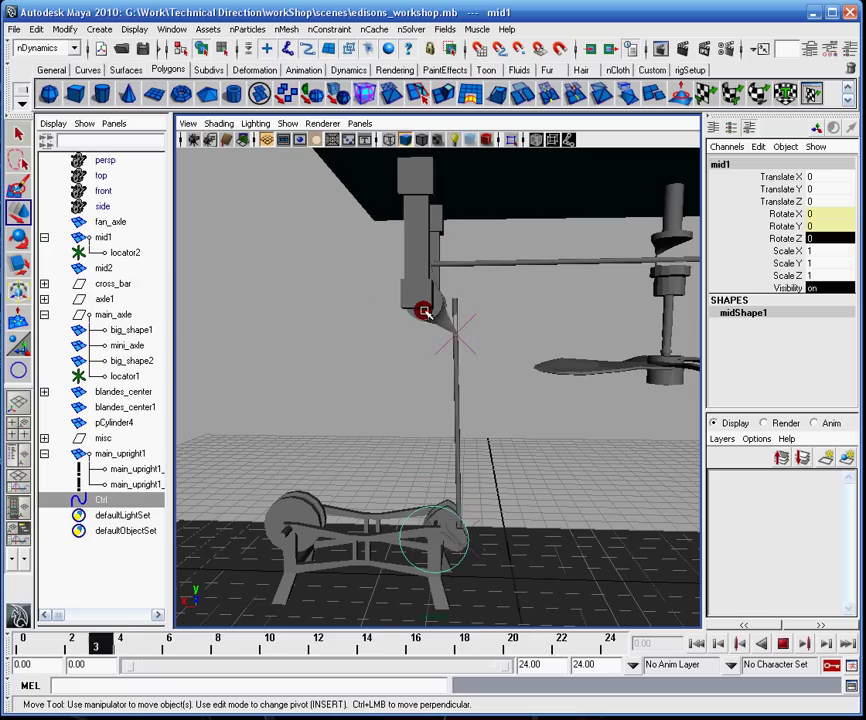
{"action": "left_click_drag", "start_coordinate": [505, 310], "coordinate": [446, 325], "text": "alt"}
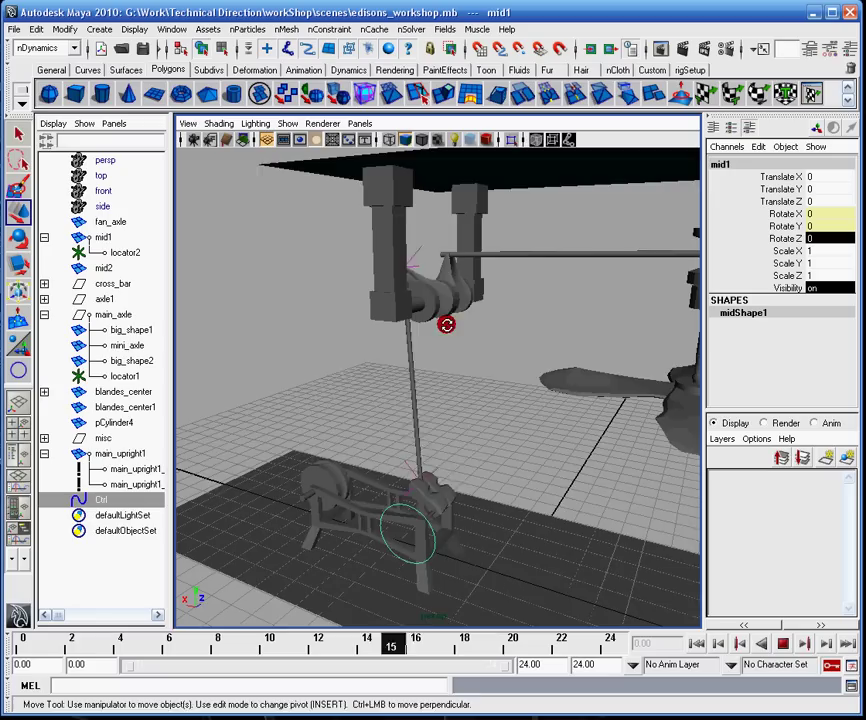
{"action": "middle_click_drag", "start_coordinate": [438, 316], "coordinate": [432, 272], "text": "alt"}
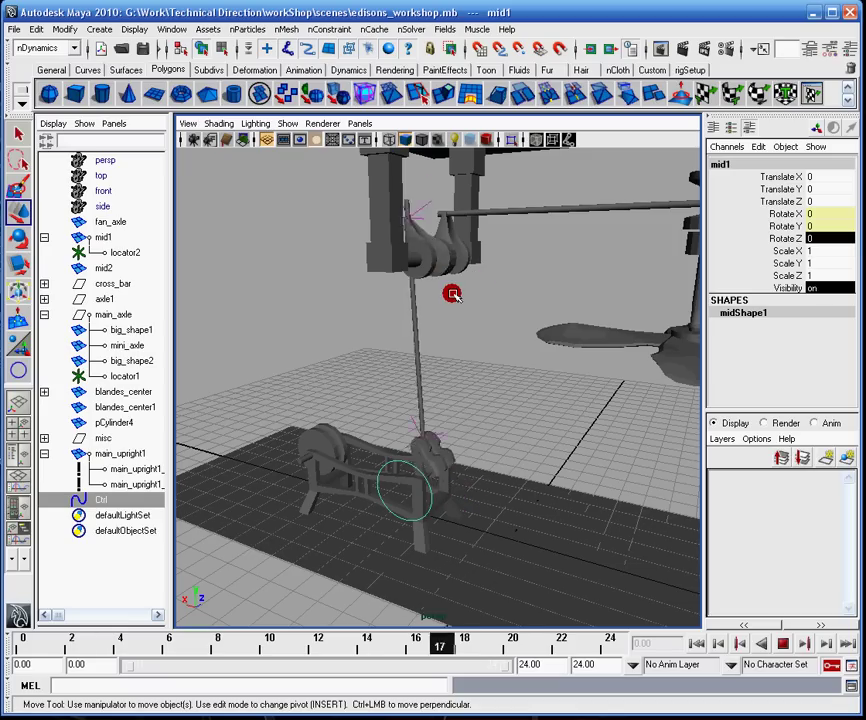
{"action": "left_click", "coordinate": [782, 643]}
{"action": "left_click", "coordinate": [697, 643]}
Step: Select the mid1 crank under the ceiling support again
{"action": "middle_click_drag", "start_coordinate": [497, 428], "coordinate": [511, 387], "text": "alt"}
{"action": "left_click_drag", "start_coordinate": [511, 387], "coordinate": [532, 371], "text": "alt"}
{"action": "middle_click_drag", "start_coordinate": [547, 363], "coordinate": [494, 389], "text": "alt"}
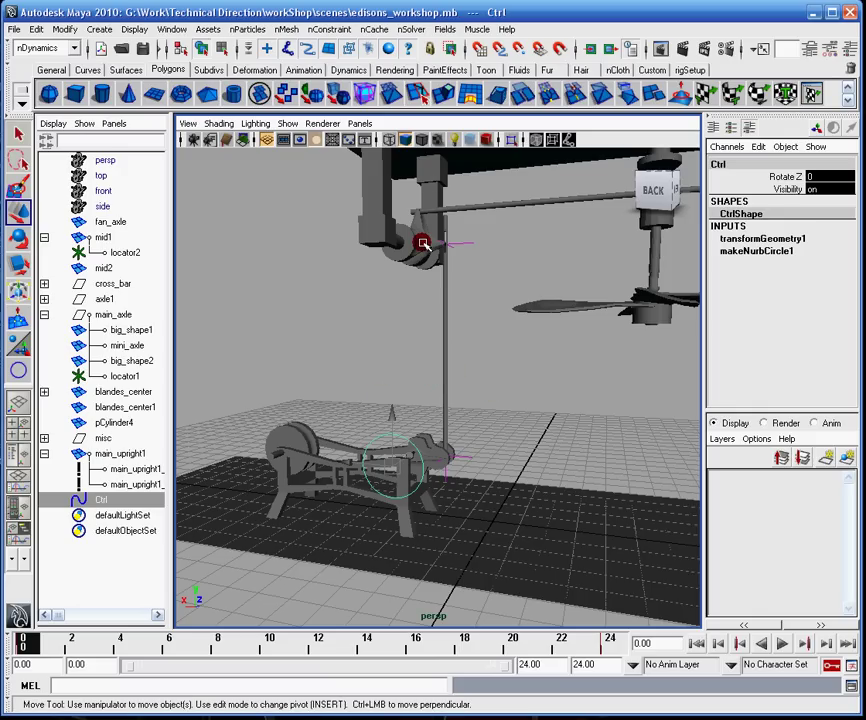
{"action": "left_click", "coordinate": [424, 244]}
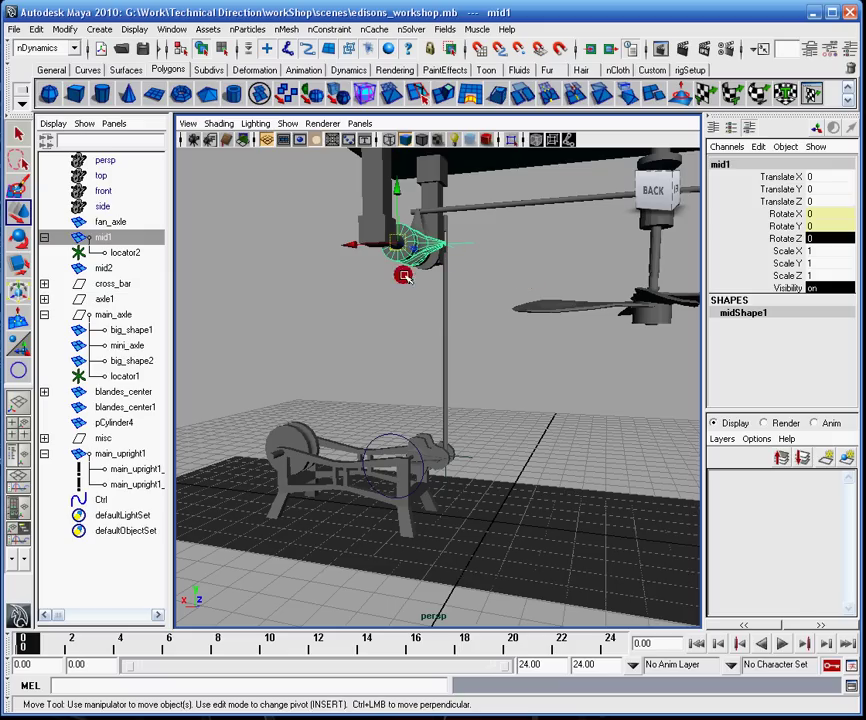
{"action": "left_click_drag", "start_coordinate": [421, 281], "coordinate": [420, 304], "text": "alt"}
{"action": "middle_click_drag", "start_coordinate": [460, 301], "coordinate": [470, 325], "text": "alt"}
{"action": "left_click_drag", "start_coordinate": [471, 326], "coordinate": [453, 331], "text": "alt"}
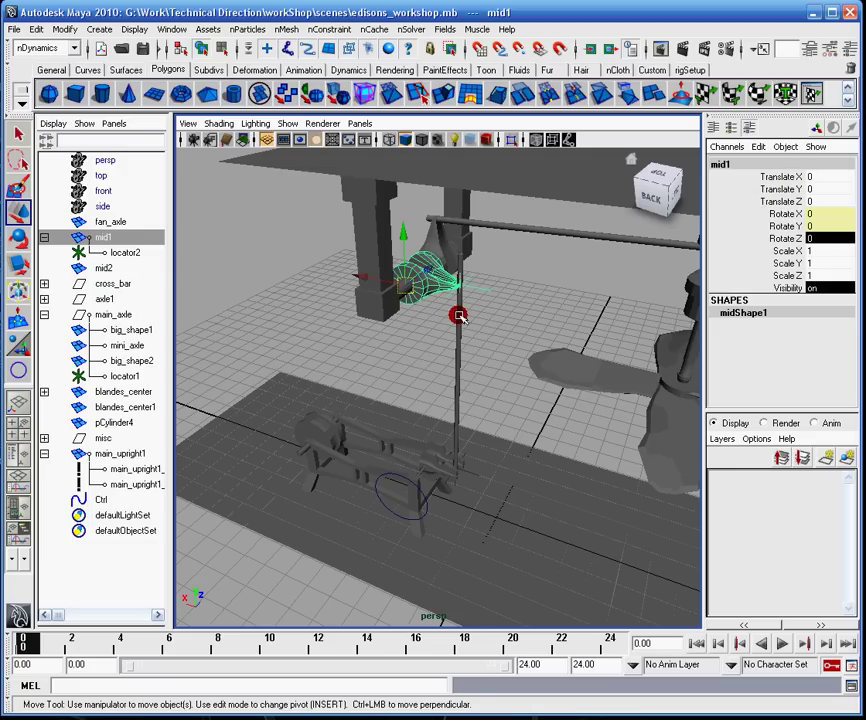
{"action": "left_click", "coordinate": [780, 177]}
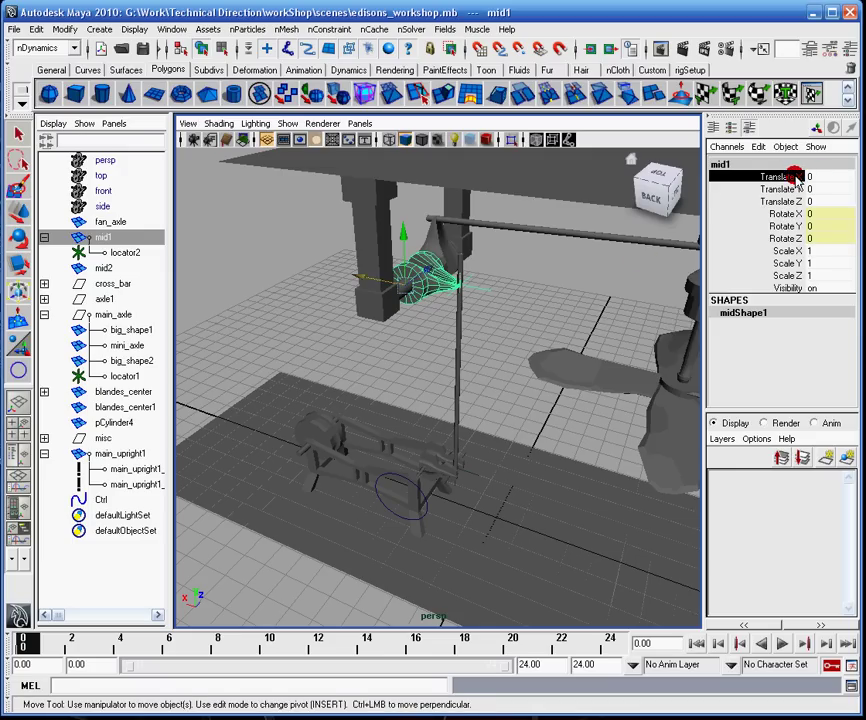
{"action": "left_click_drag", "start_coordinate": [795, 176], "coordinate": [818, 297]}
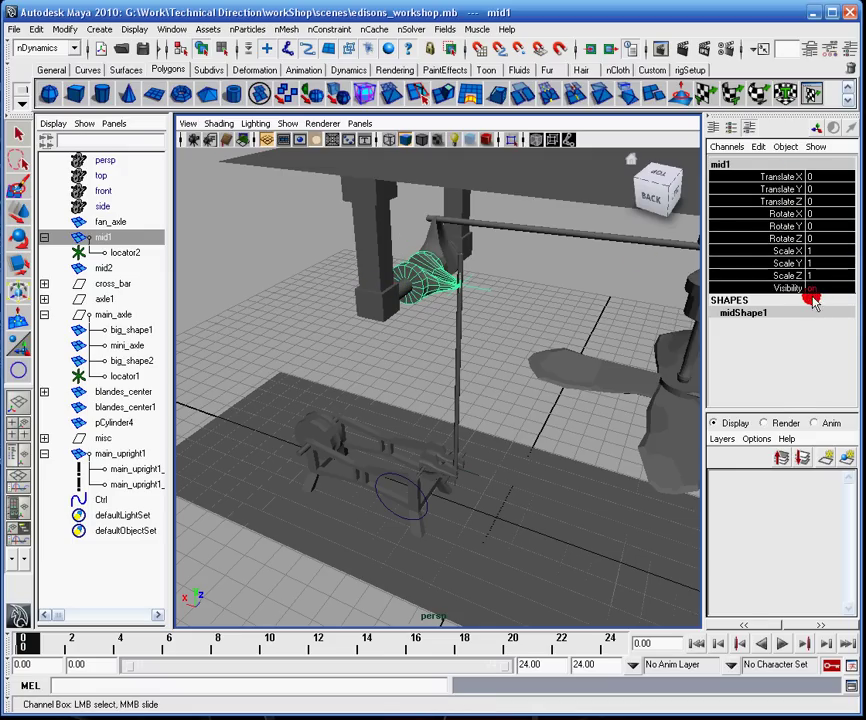
{"action": "right_click", "coordinate": [813, 297]}
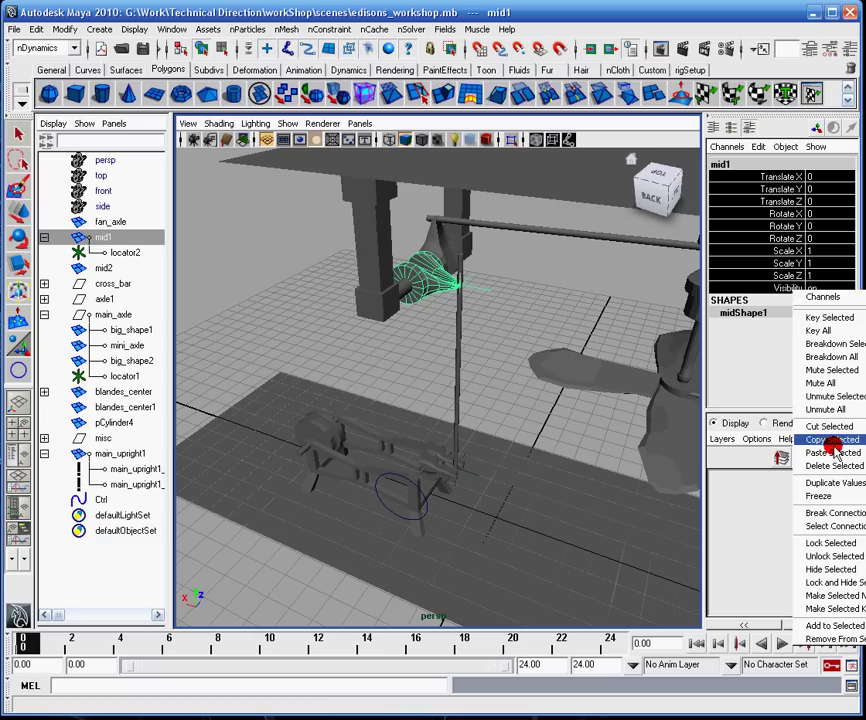
{"action": "left_click", "coordinate": [766, 290]}
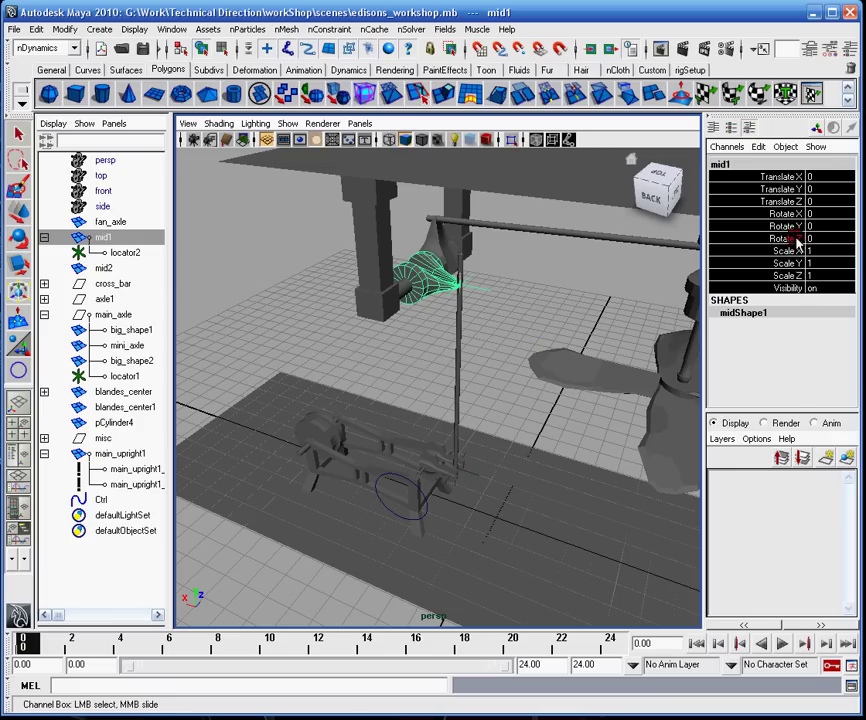
{"action": "left_click_drag", "start_coordinate": [792, 251], "coordinate": [795, 276]}
{"action": "mouse_move", "coordinate": [797, 481]}
{"action": "right_mouse_down"}
{"action": "mouse_move", "coordinate": [765, 486]}
{"action": "mouse_move", "coordinate": [765, 498]}
{"action": "mouse_move", "coordinate": [862, 508]}
{"action": "mouse_move", "coordinate": [769, 497]}
{"action": "mouse_move", "coordinate": [828, 511]}
{"action": "mouse_move", "coordinate": [825, 518]}
{"action": "right_mouse_up"}
Step: Lock and hide mid1's scale, visibility and translate channels, leaving only its rotate channels available
{"action": "left_click", "coordinate": [779, 177]}
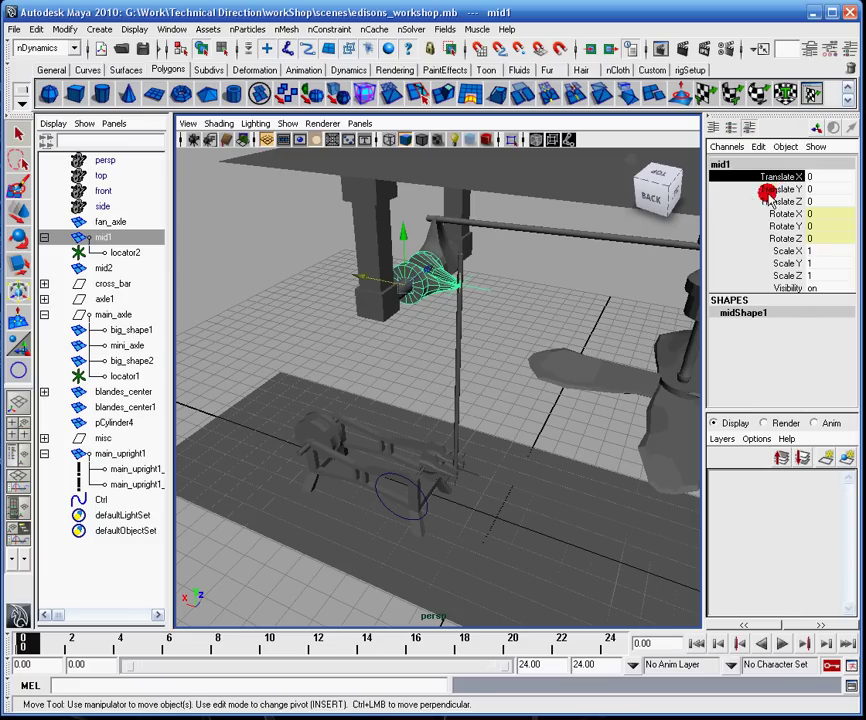
{"action": "left_click_drag", "start_coordinate": [787, 251], "coordinate": [810, 288]}
{"action": "right_click", "coordinate": [793, 286]}
{"action": "right_click_drag", "start_coordinate": [796, 284], "coordinate": [833, 578]}
{"action": "left_click", "coordinate": [773, 177]}
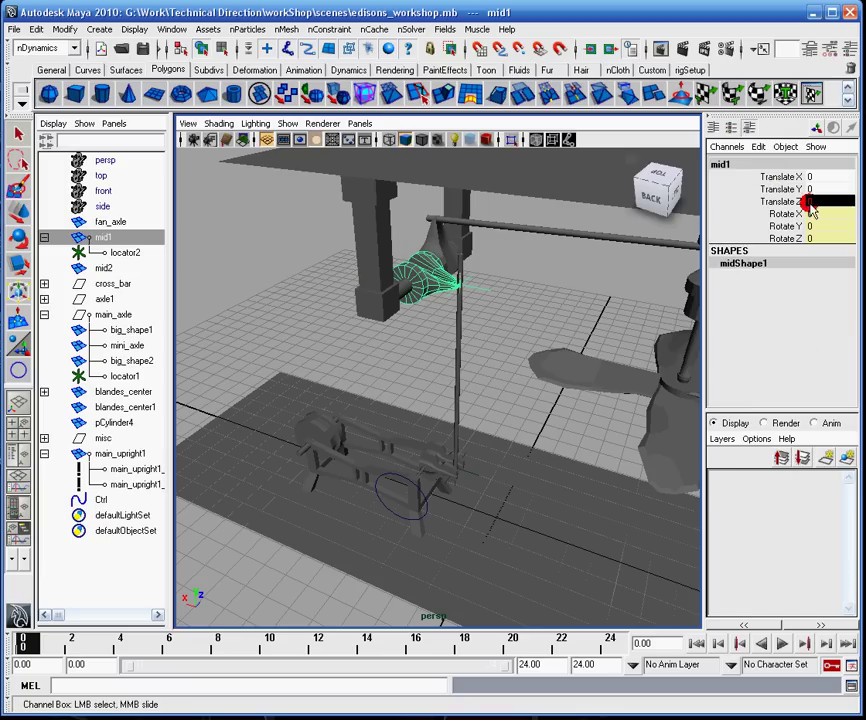
{"action": "left_click_drag", "start_coordinate": [781, 177], "coordinate": [798, 201]}
{"action": "right_click", "coordinate": [800, 203]}
{"action": "right_click_drag", "start_coordinate": [800, 203], "coordinate": [694, 501]}
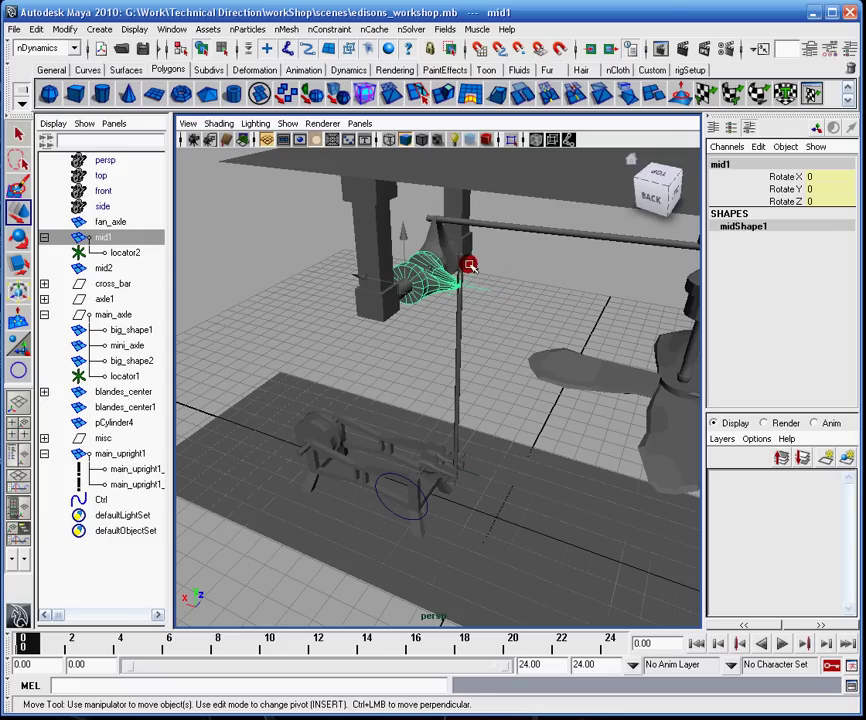
Step: Select the mid2 crank beside mid1 and examine its channels and how it connects to the overhead rod
{"action": "left_click_drag", "start_coordinate": [470, 266], "coordinate": [535, 315], "text": "alt"}
{"action": "right_click_drag", "start_coordinate": [535, 315], "coordinate": [609, 316], "text": "alt"}
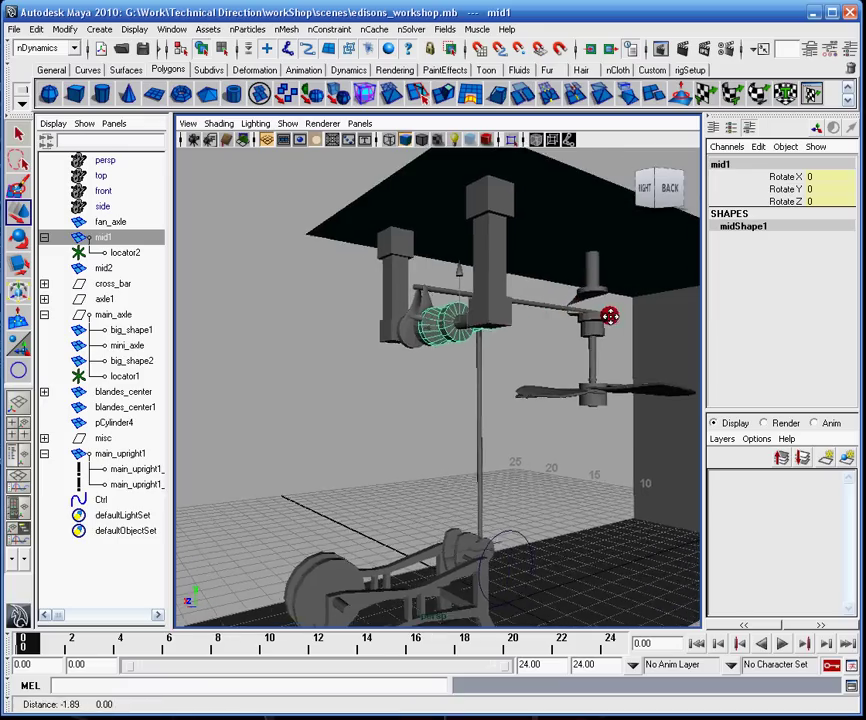
{"action": "left_click_drag", "start_coordinate": [609, 316], "coordinate": [634, 348], "text": "alt"}
{"action": "left_click", "coordinate": [526, 332]}
{"action": "right_click_drag", "start_coordinate": [526, 332], "coordinate": [588, 318], "text": "alt"}
{"action": "middle_click_drag", "start_coordinate": [588, 318], "coordinate": [528, 362], "text": "alt"}
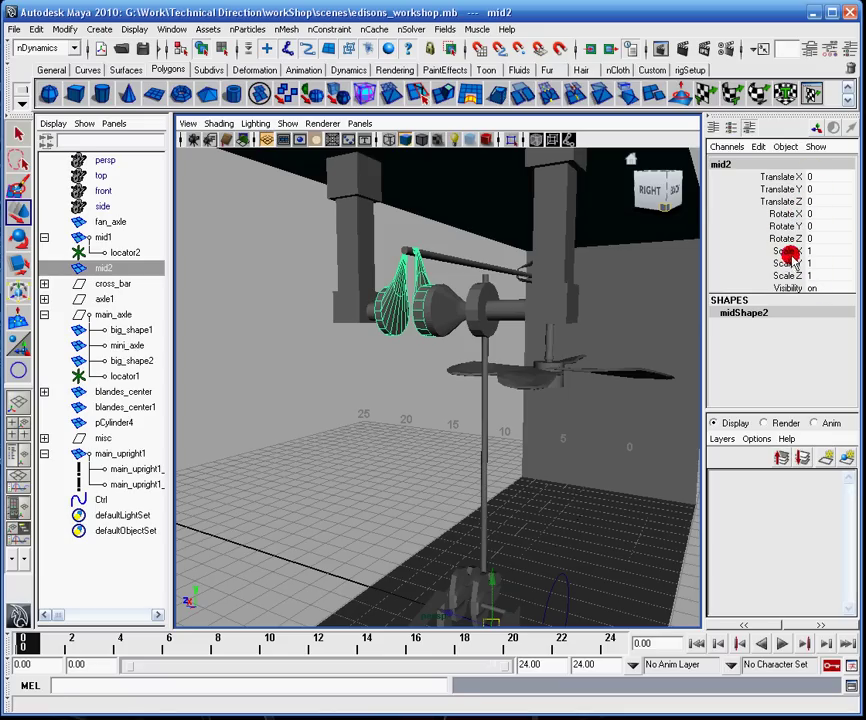
{"action": "left_click_drag", "start_coordinate": [571, 336], "coordinate": [408, 296], "text": "alt"}
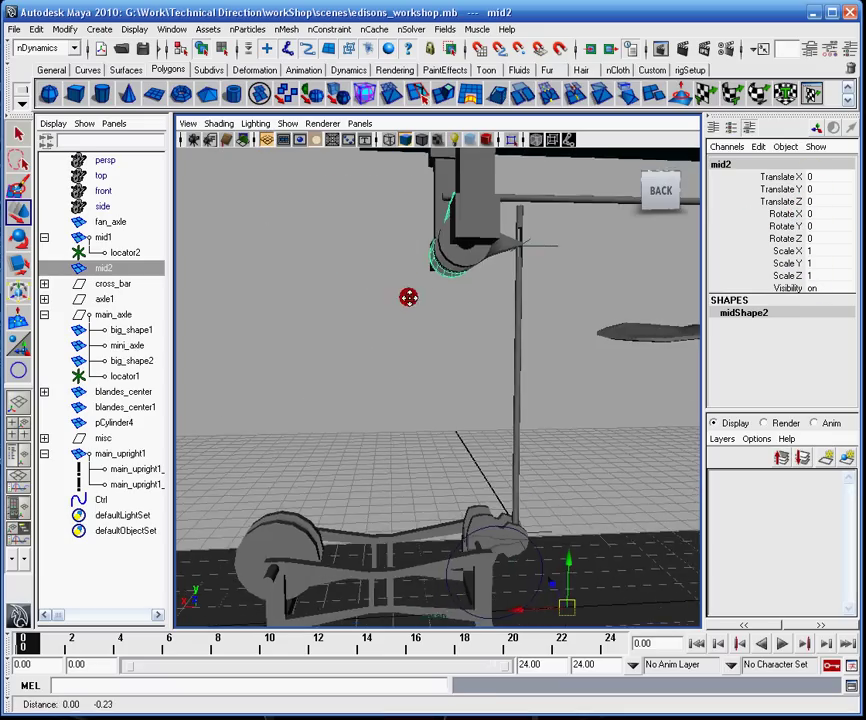
{"action": "right_click_drag", "start_coordinate": [408, 296], "coordinate": [448, 478], "text": "alt"}
Step: Load Ctrl as the output object and the mid2 crank as the input object in the Connection Editor
{"action": "left_click", "coordinate": [488, 445]}
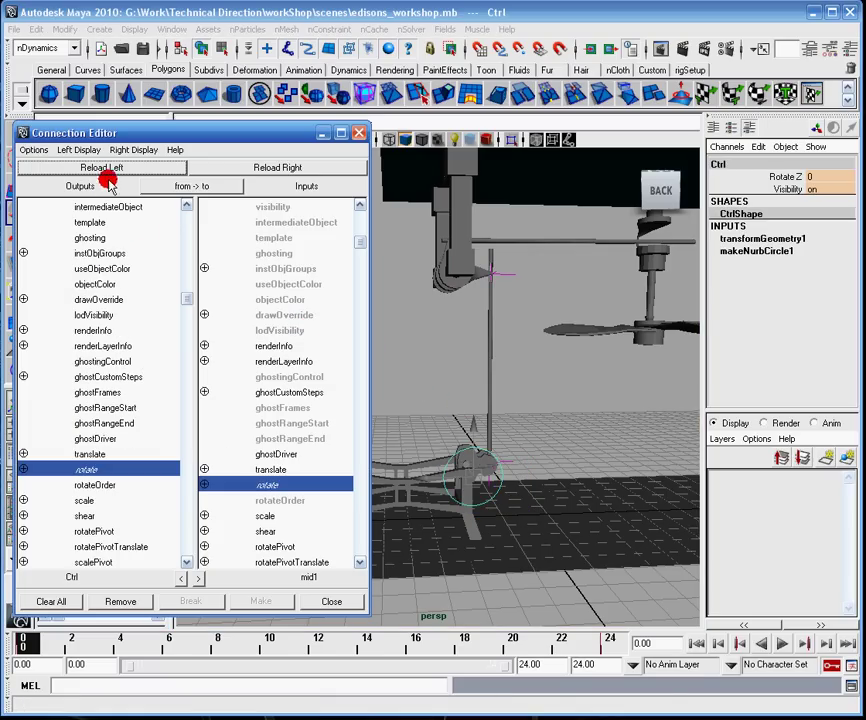
{"action": "left_click", "coordinate": [107, 177]}
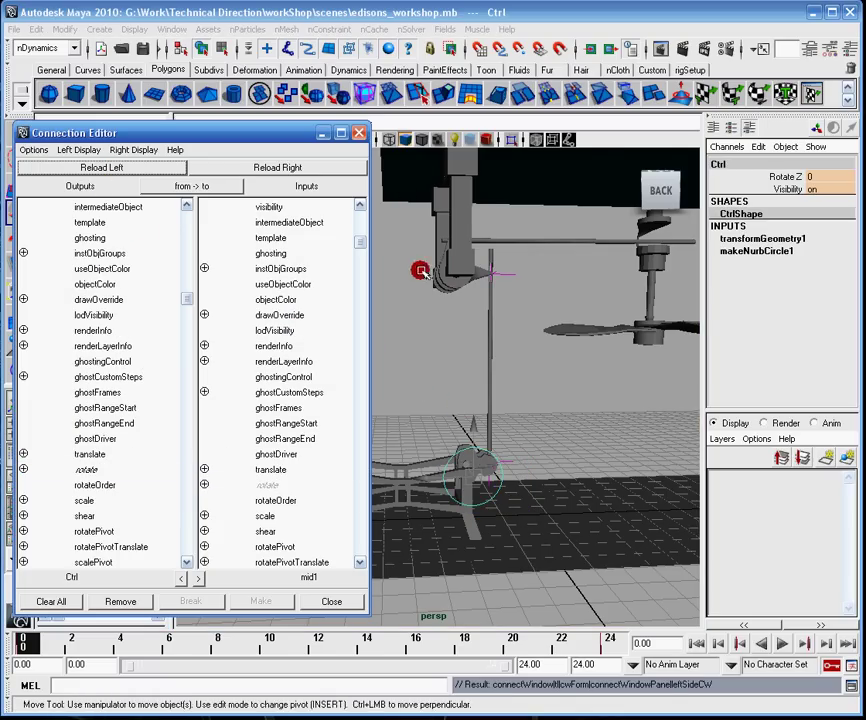
{"action": "left_click_drag", "start_coordinate": [421, 271], "coordinate": [500, 273], "text": "alt"}
{"action": "left_click", "coordinate": [497, 262]}
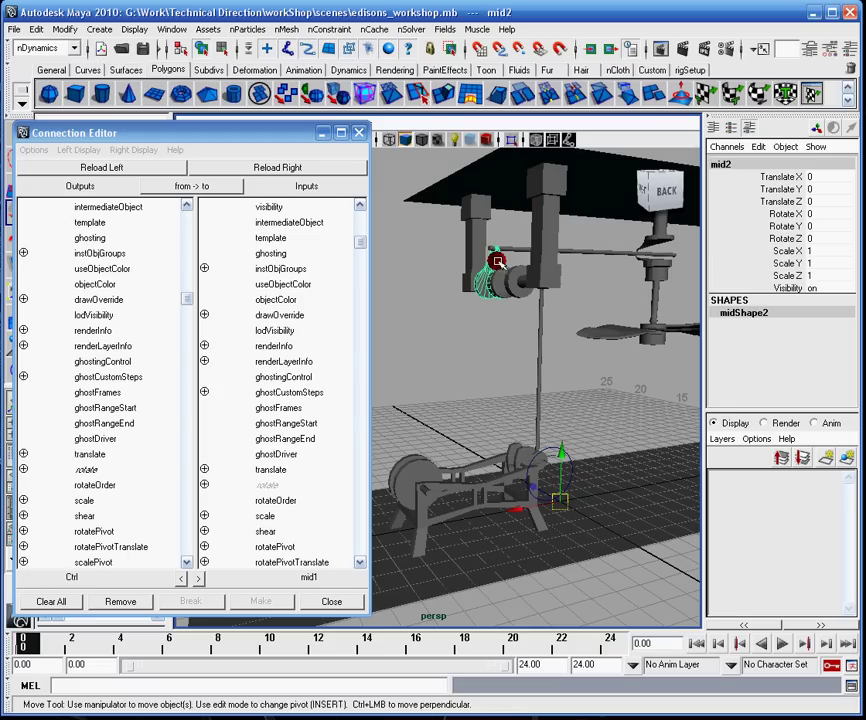
{"action": "left_click", "coordinate": [290, 169]}
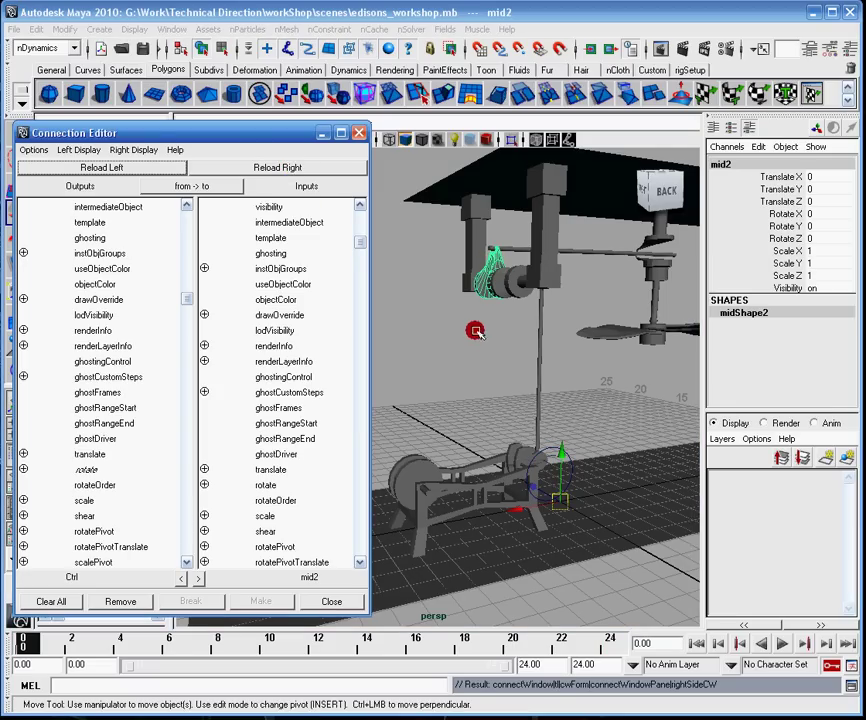
Step: Connect Ctrl's rotate attribute to mid2's rotate attribute and minimize the Connection Editor
{"action": "left_click", "coordinate": [88, 469]}
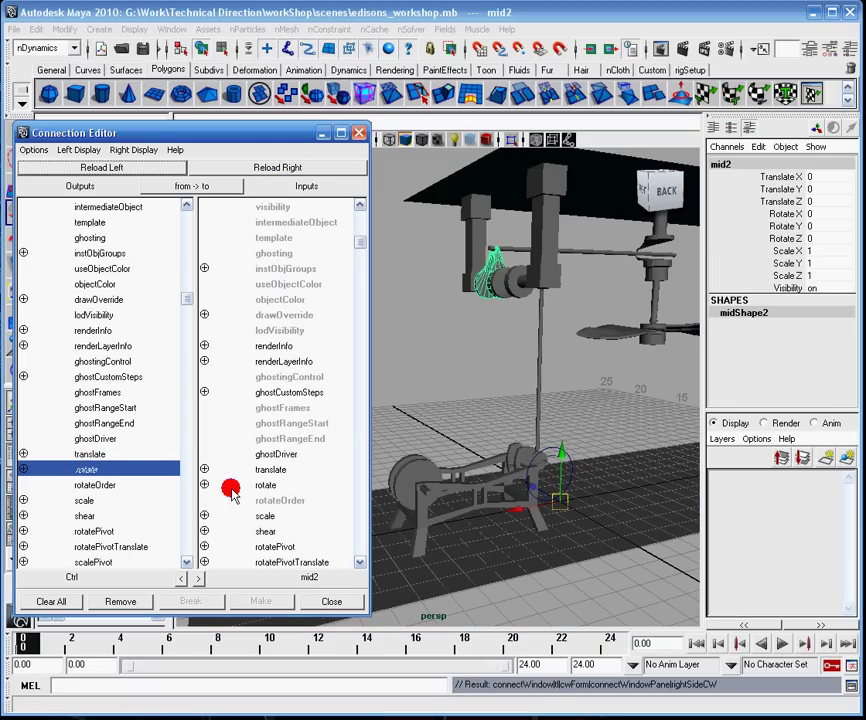
{"action": "left_click", "coordinate": [268, 485]}
{"action": "left_click", "coordinate": [321, 131]}
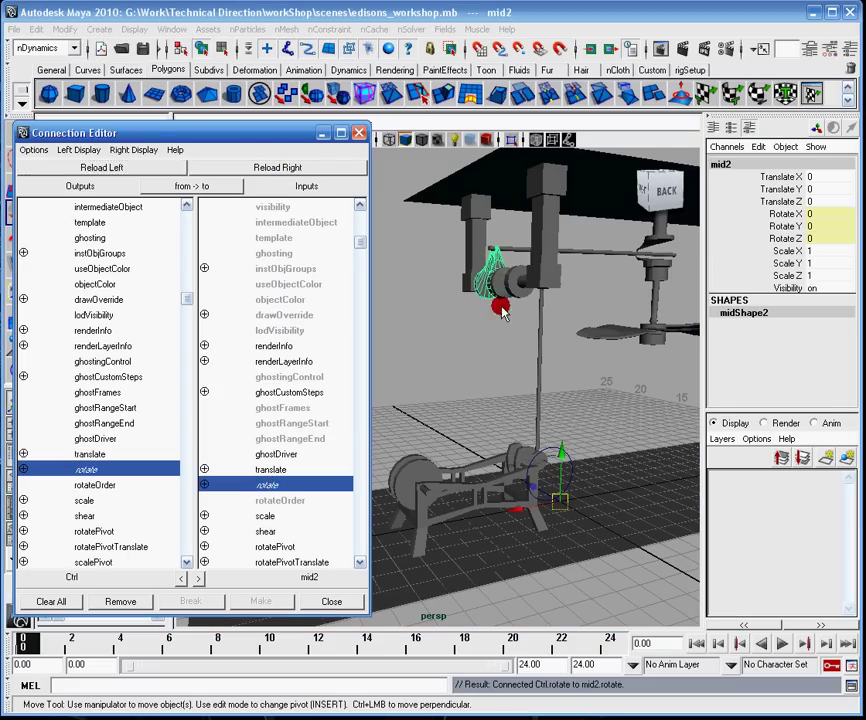
Step: Play the animation to check how mid2 rotates, stop it, and undo back through the mid2 rotate connection
{"action": "left_click_drag", "start_coordinate": [503, 313], "coordinate": [551, 393], "text": "alt"}
{"action": "left_click", "coordinate": [774, 639]}
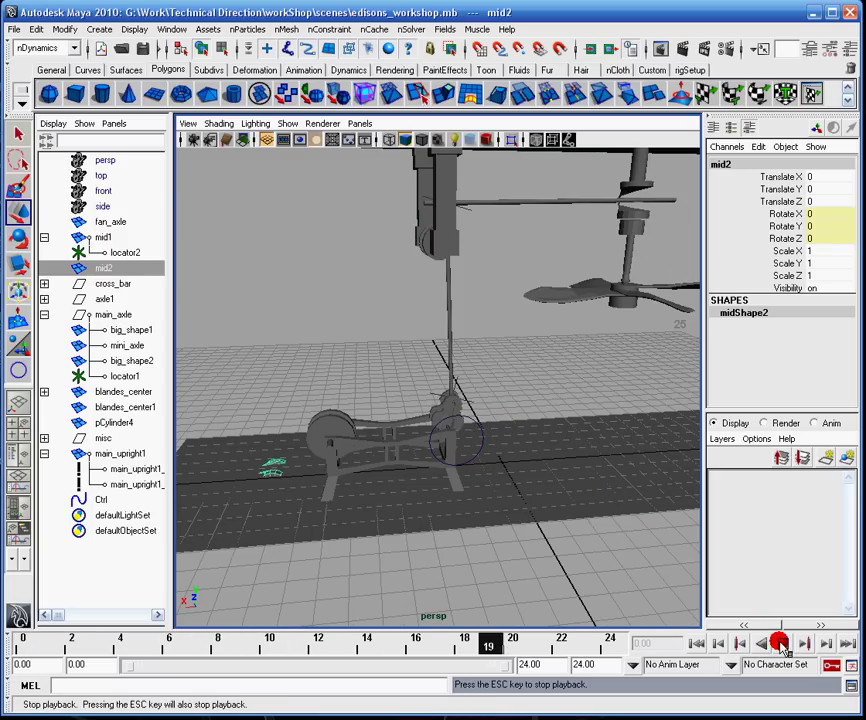
{"action": "left_click", "coordinate": [774, 639]}
{"action": "left_click", "coordinate": [697, 643]}
{"action": "key", "text": "ctrl+z"}
{"action": "key", "text": "ctrl+z"}
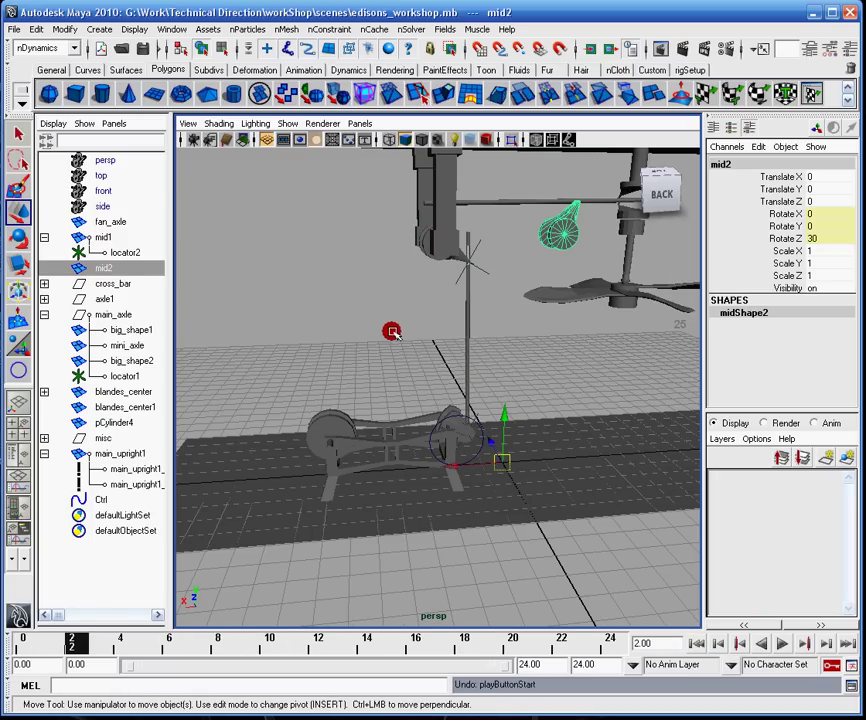
Step: Move mid2's pivot from the machine base up to the crank's discs under the ceiling supports
{"action": "left_click_drag", "start_coordinate": [388, 330], "coordinate": [548, 334], "text": "alt"}
{"action": "middle_click_drag", "start_coordinate": [548, 334], "coordinate": [676, 392], "text": "alt"}
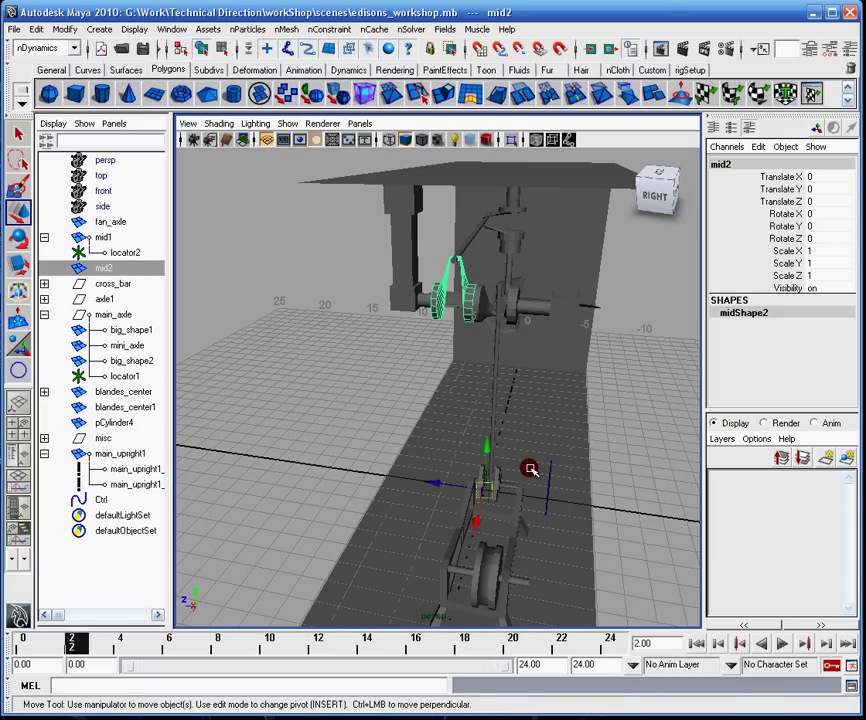
{"action": "key", "text": "Insert"}
{"action": "left_click_drag", "start_coordinate": [530, 468], "coordinate": [502, 454], "text": "alt"}
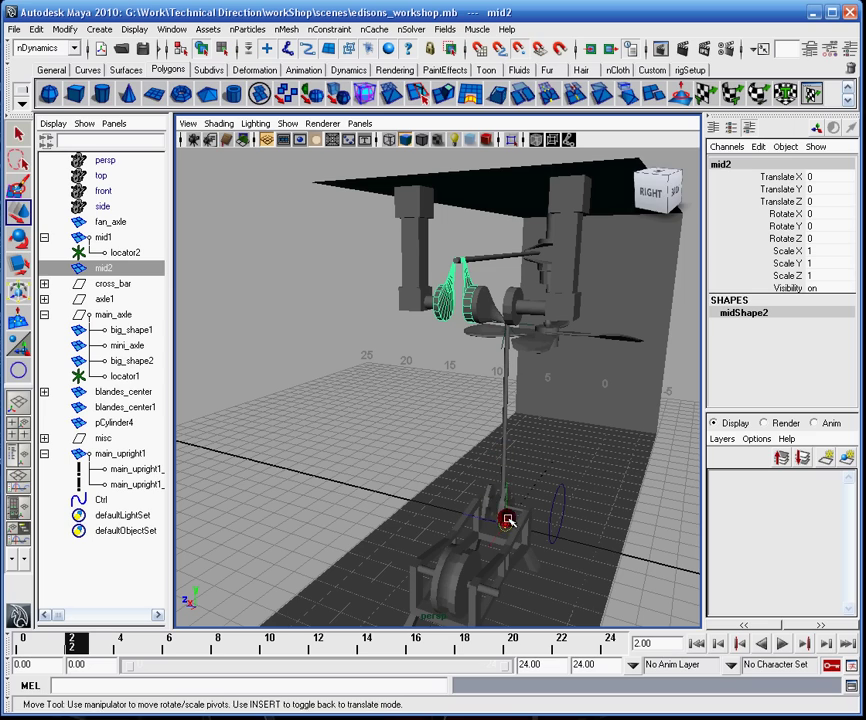
{"action": "left_click_drag", "start_coordinate": [508, 520], "coordinate": [445, 310]}
{"action": "left_click_drag", "start_coordinate": [445, 310], "coordinate": [472, 325], "text": "alt"}
{"action": "right_click_drag", "start_coordinate": [472, 325], "coordinate": [540, 440], "text": "alt"}
{"action": "left_click_drag", "start_coordinate": [477, 331], "coordinate": [462, 360], "text": "alt"}
{"action": "middle_click_drag", "start_coordinate": [462, 360], "coordinate": [484, 440], "text": "alt"}
{"action": "left_click_drag", "start_coordinate": [484, 440], "coordinate": [496, 422], "text": "alt"}
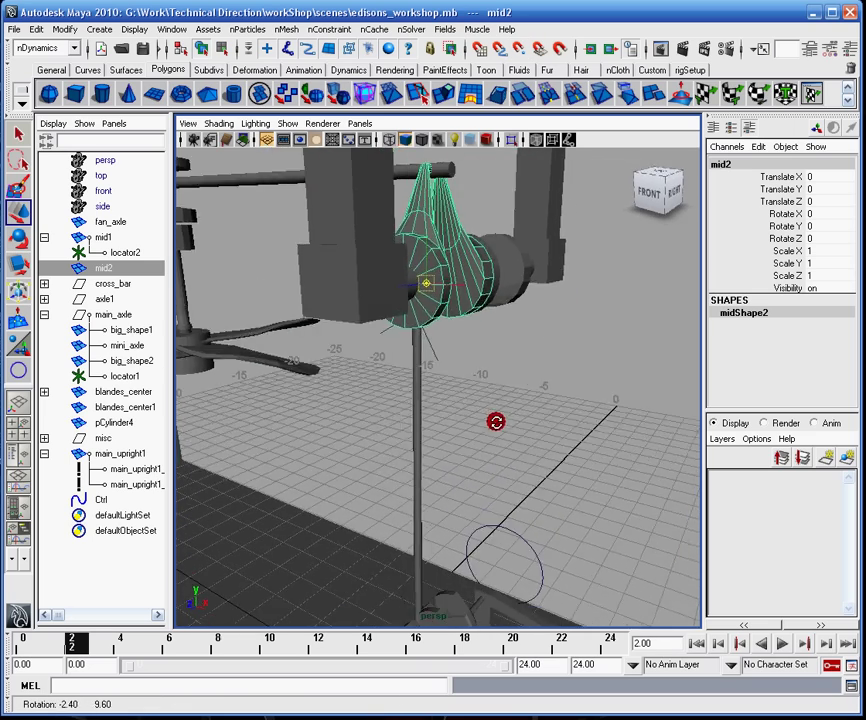
Step: Align mid2's pivot with the axle at the outer disc, check it in wireframe, and finish editing the pivot
{"action": "right_click_drag", "start_coordinate": [496, 421], "coordinate": [508, 410], "text": "alt"}
{"action": "left_click_drag", "start_coordinate": [508, 410], "coordinate": [508, 416], "text": "alt"}
{"action": "middle_click_drag", "start_coordinate": [508, 416], "coordinate": [522, 476], "text": "alt"}
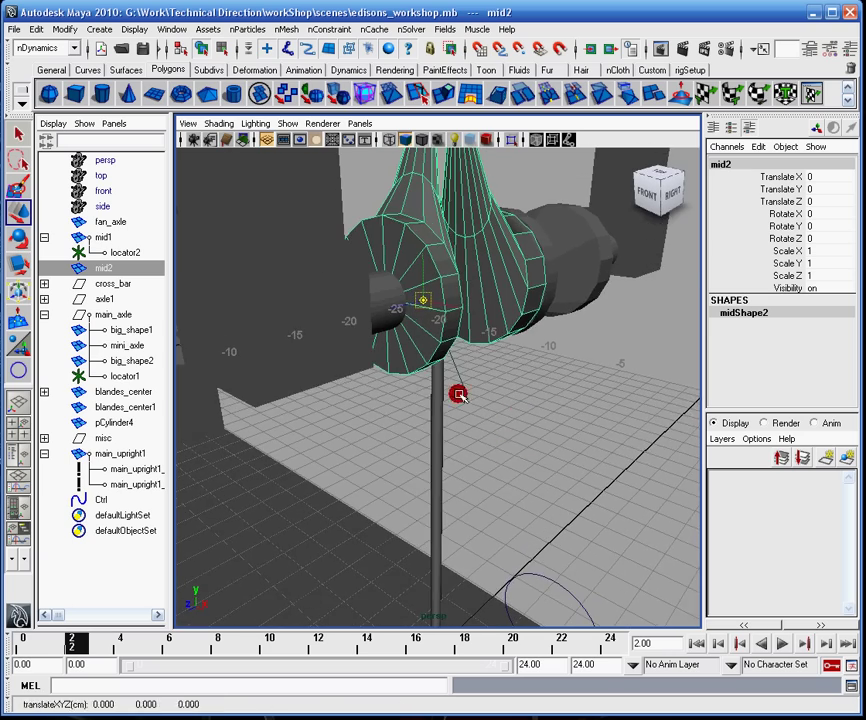
{"action": "left_click_drag", "start_coordinate": [459, 394], "coordinate": [432, 390], "text": "alt"}
{"action": "left_click_drag", "start_coordinate": [421, 299], "coordinate": [388, 306]}
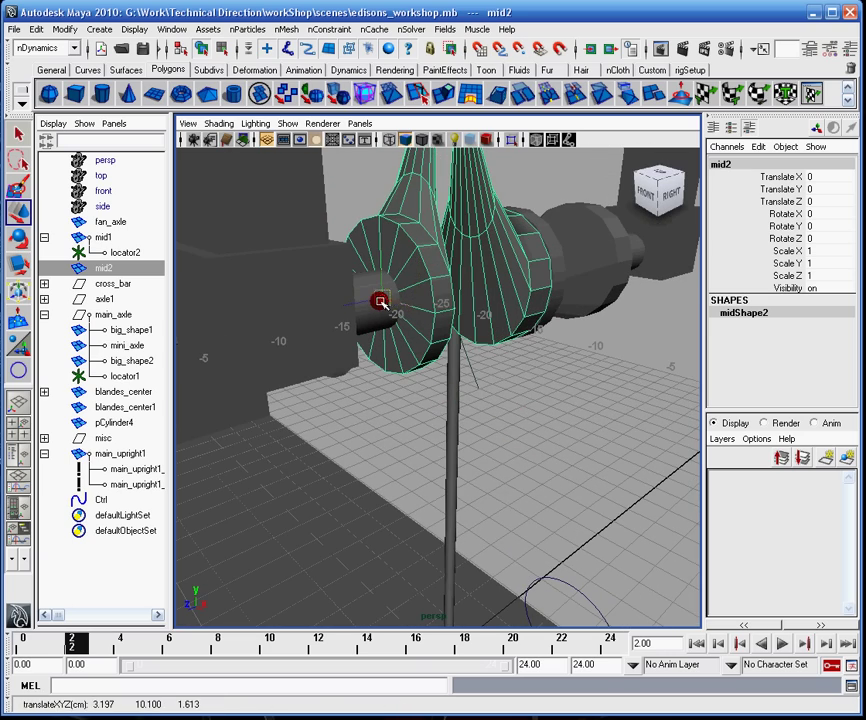
{"action": "middle_click_drag", "start_coordinate": [535, 330], "coordinate": [542, 364], "text": "alt"}
{"action": "right_click_drag", "start_coordinate": [542, 364], "coordinate": [595, 433], "text": "alt"}
{"action": "left_click_drag", "start_coordinate": [595, 433], "coordinate": [582, 424], "text": "alt"}
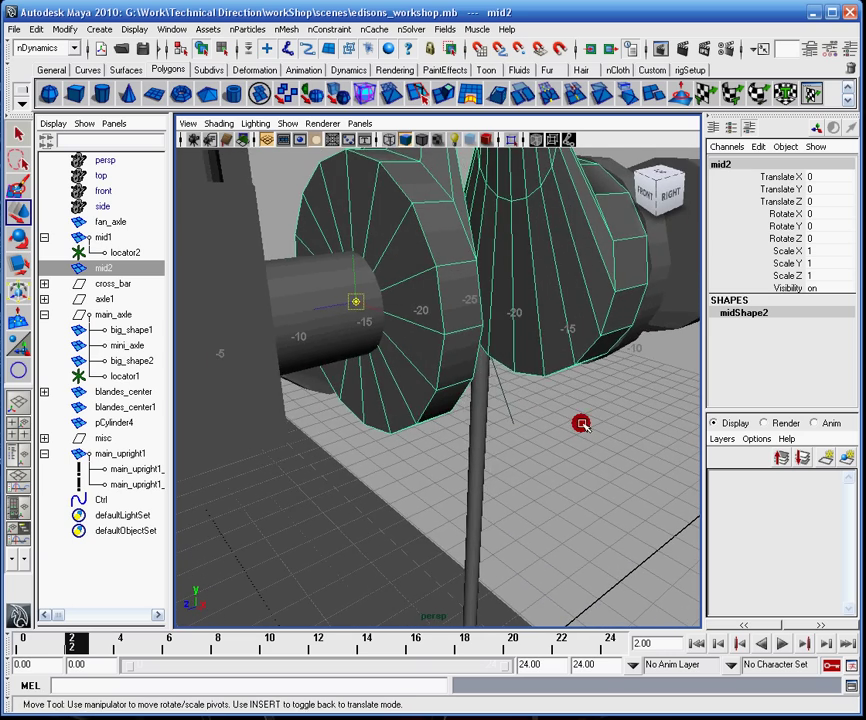
{"action": "key", "text": "4"}
{"action": "mouse_move", "coordinate": [408, 336]}
{"action": "left_mouse_down", "text": "alt"}
{"action": "mouse_move", "coordinate": [456, 331]}
{"action": "mouse_move", "coordinate": [400, 346]}
{"action": "left_mouse_up", "text": "alt"}
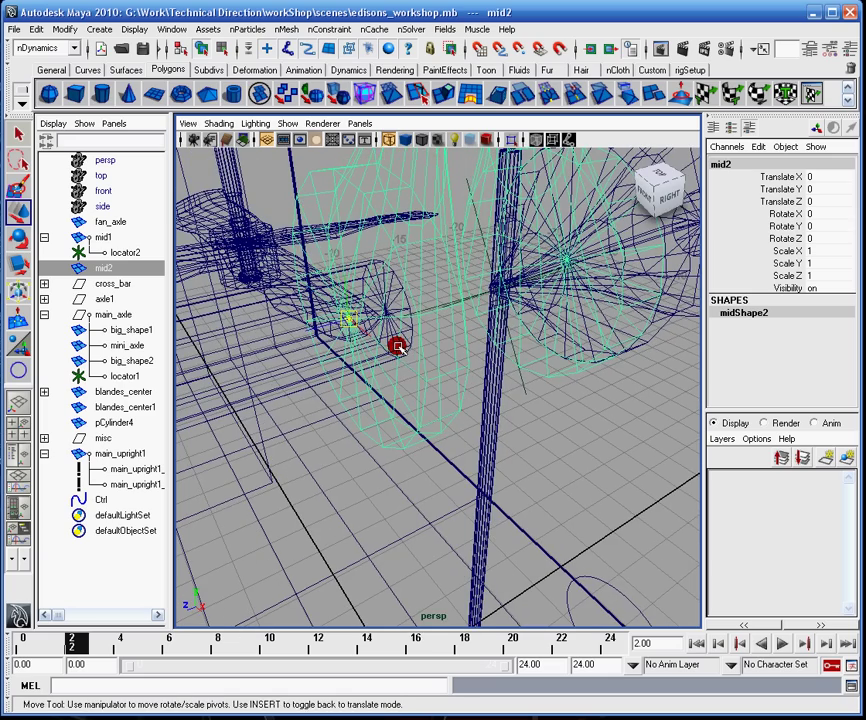
{"action": "key", "text": "Insert"}
{"action": "key", "text": "5"}
{"action": "scroll", "coordinate": [491, 375], "scroll_direction": "down", "scroll_amount": 7}
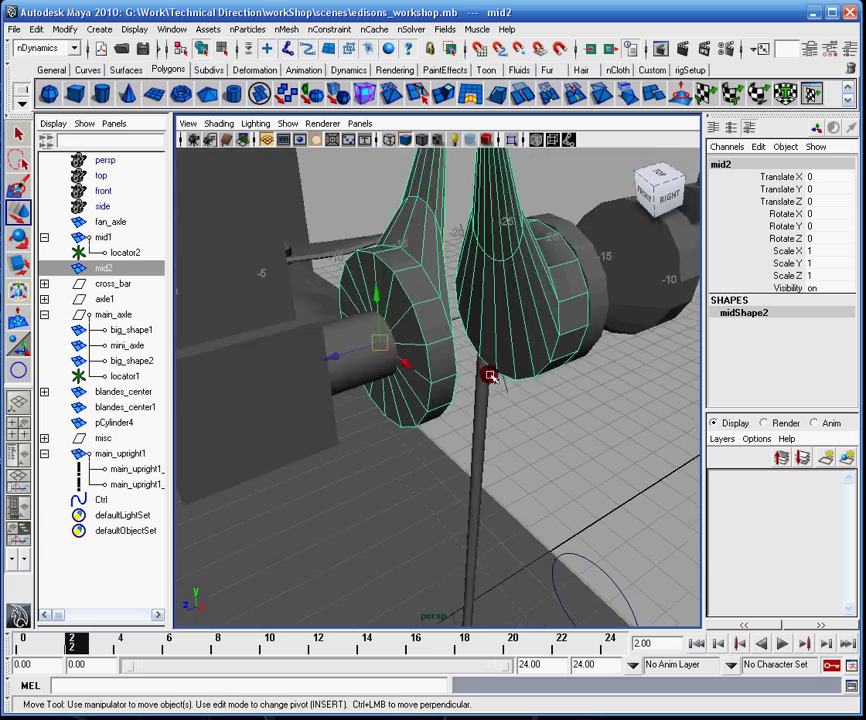
Step: Play the animation with the whole machine in view and return to frame 0
{"action": "left_click_drag", "start_coordinate": [566, 427], "coordinate": [294, 369], "text": "alt"}
{"action": "middle_click_drag", "start_coordinate": [294, 369], "coordinate": [391, 409], "text": "alt"}
{"action": "left_click_drag", "start_coordinate": [391, 409], "coordinate": [392, 373], "text": "alt"}
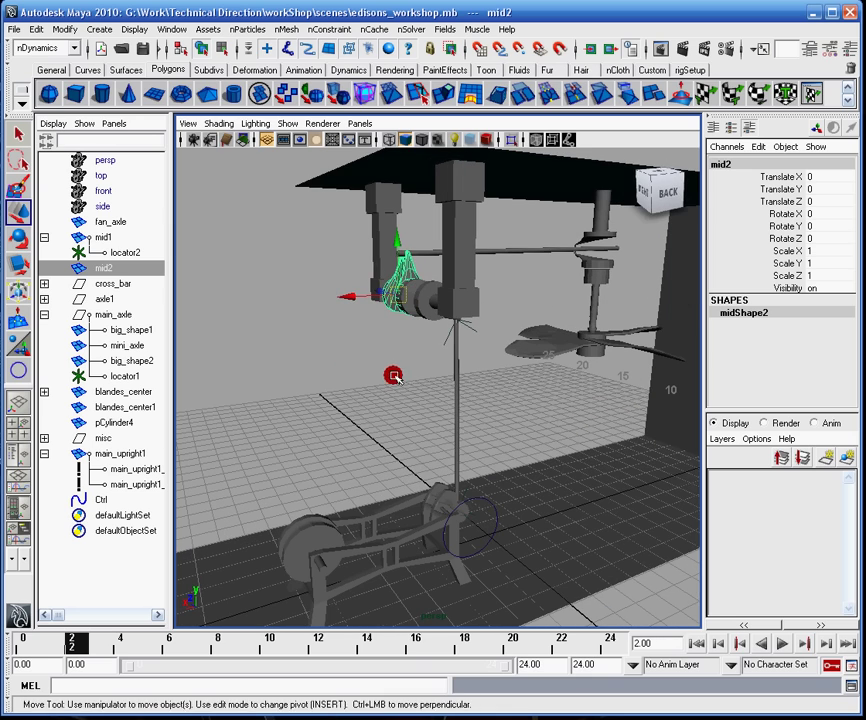
{"action": "left_click", "coordinate": [782, 643]}
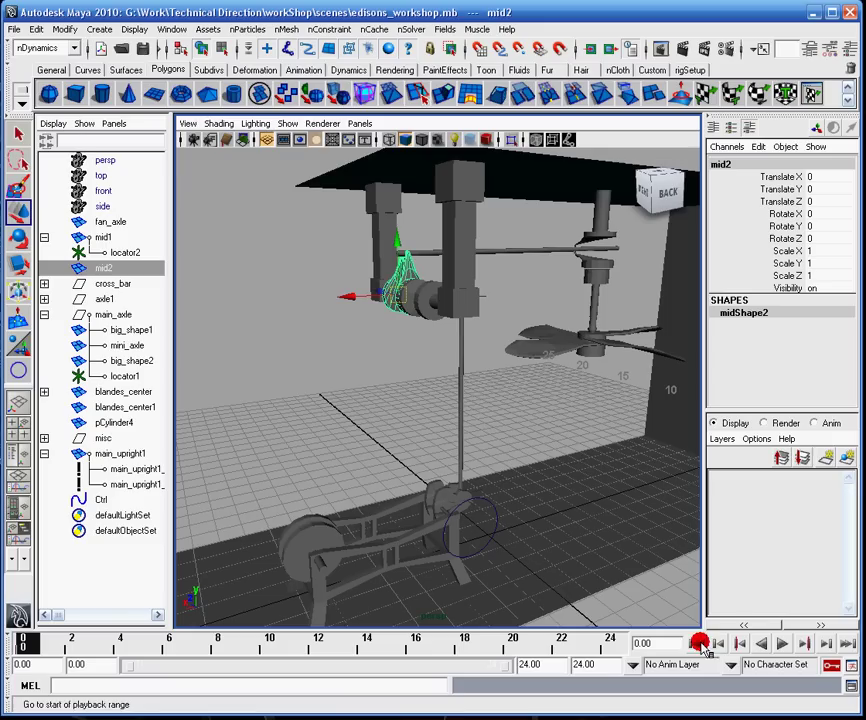
{"action": "left_click", "coordinate": [697, 643]}
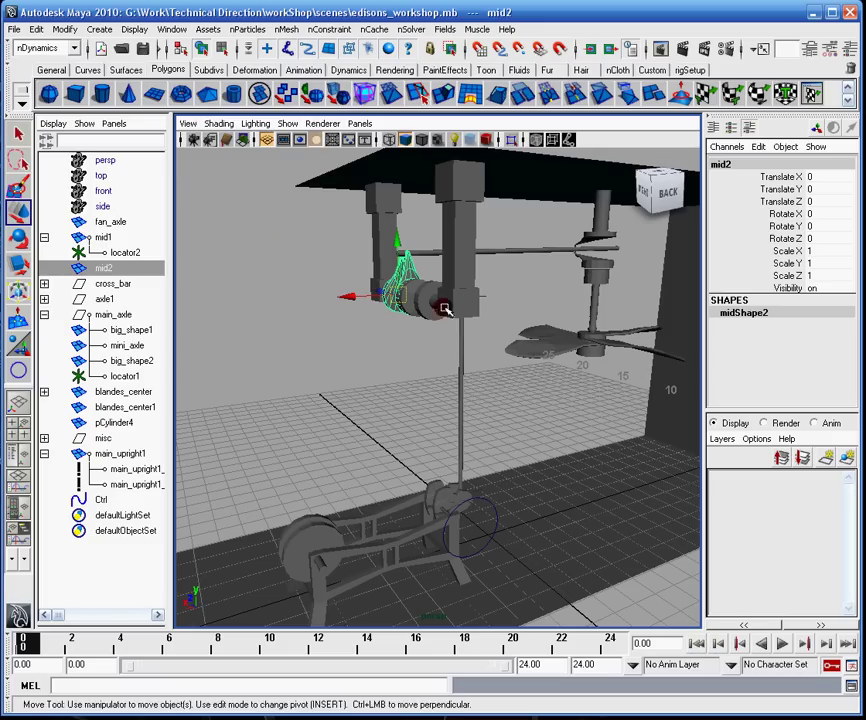
Step: Reload mid2 as the Connection Editor input, connect Ctrl's rotate to mid2's rotate, and play the animation to check the crank
{"action": "left_click", "coordinate": [60, 717]}
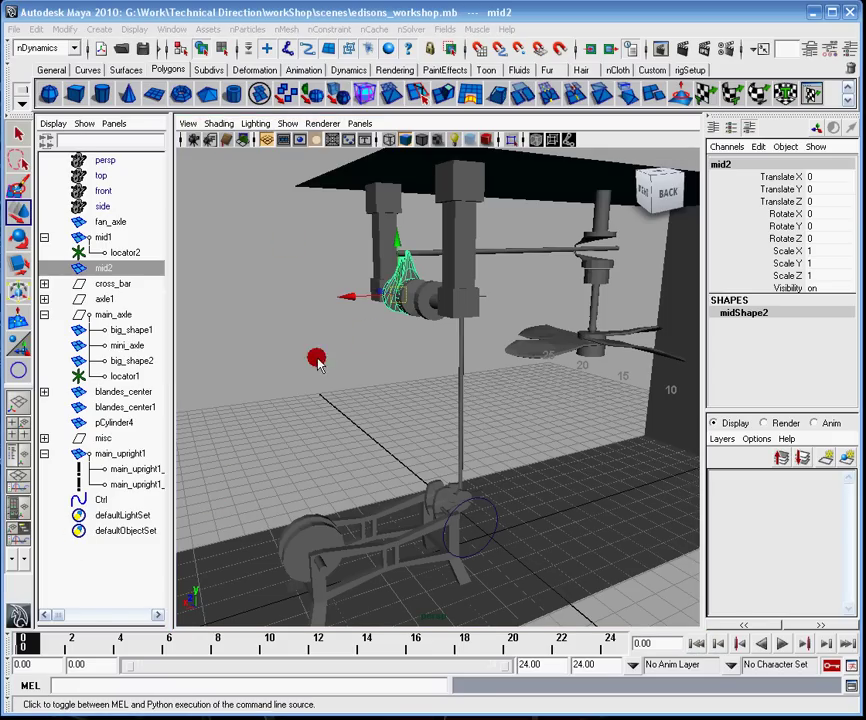
{"action": "left_click", "coordinate": [305, 167]}
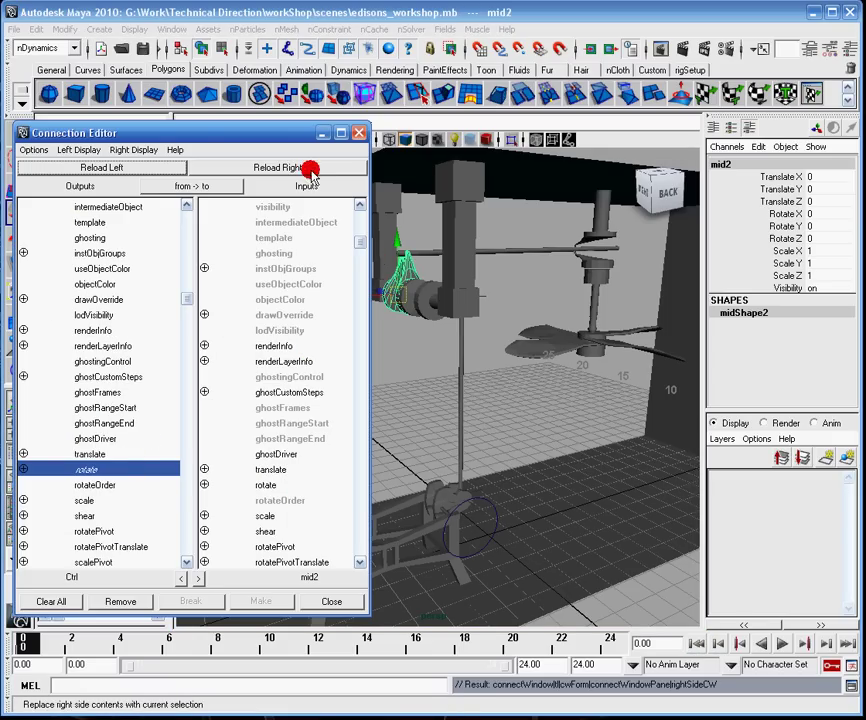
{"action": "left_click", "coordinate": [265, 485]}
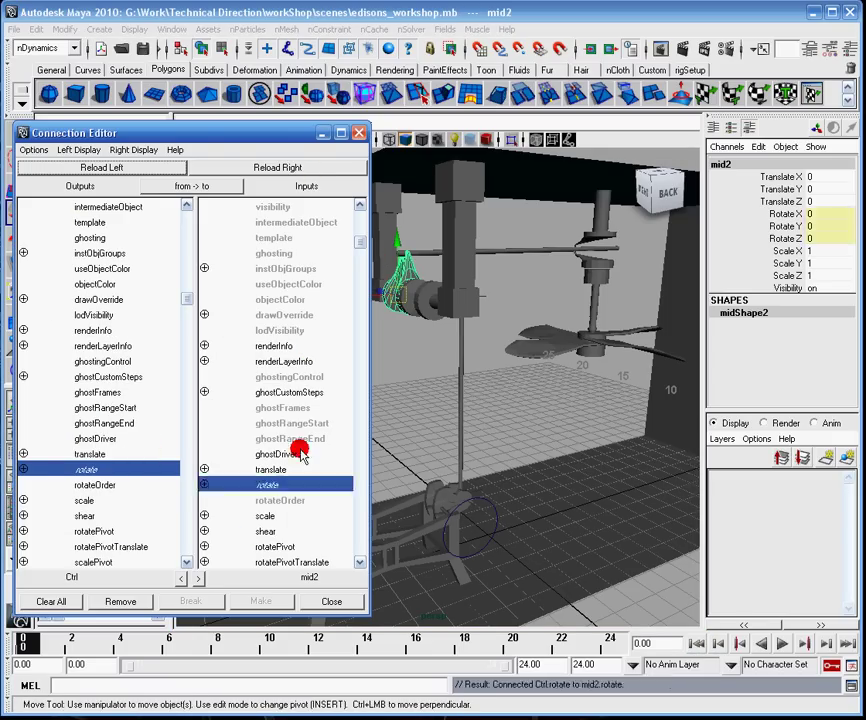
{"action": "left_click", "coordinate": [324, 132]}
{"action": "left_click", "coordinate": [781, 644]}
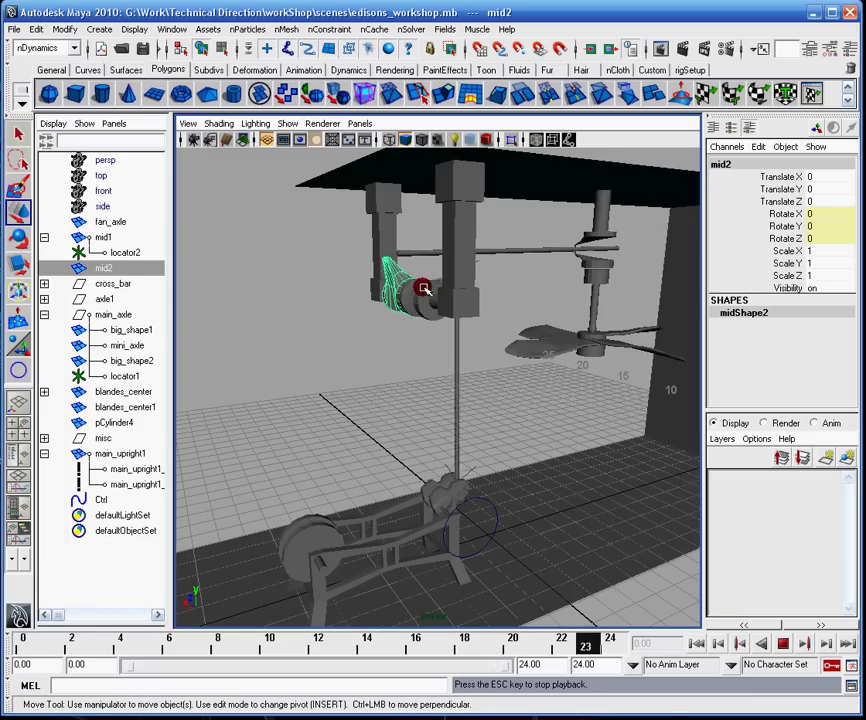
{"action": "left_click", "coordinate": [787, 646]}
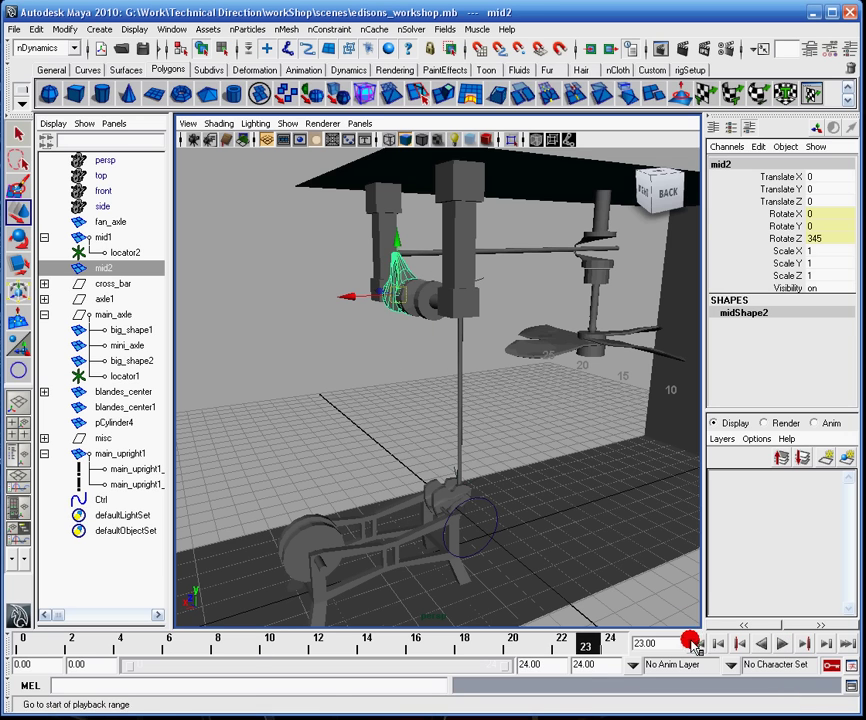
Step: Return to frame 0, create a locator and move it to about X 4.669, Y 12.254 near the cross bar's crank end
{"action": "left_click", "coordinate": [695, 643]}
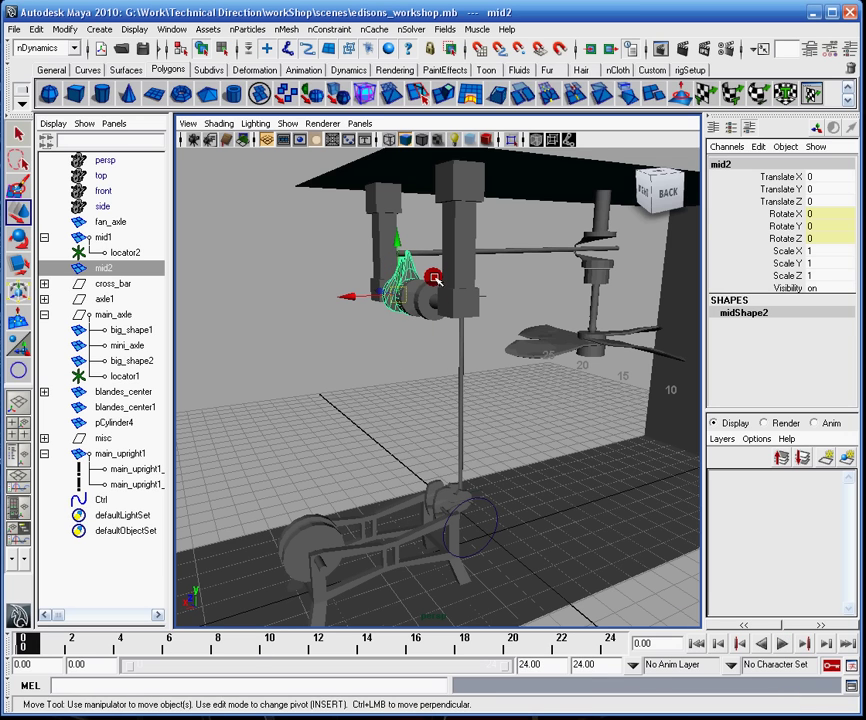
{"action": "left_click_drag", "start_coordinate": [376, 240], "coordinate": [490, 271], "text": "alt"}
{"action": "middle_click_drag", "start_coordinate": [490, 271], "coordinate": [551, 322], "text": "alt"}
{"action": "right_click_drag", "start_coordinate": [551, 322], "coordinate": [602, 368], "text": "alt"}
{"action": "left_click_drag", "start_coordinate": [602, 368], "coordinate": [553, 364], "text": "alt"}
{"action": "middle_click_drag", "start_coordinate": [553, 364], "coordinate": [442, 336], "text": "alt"}
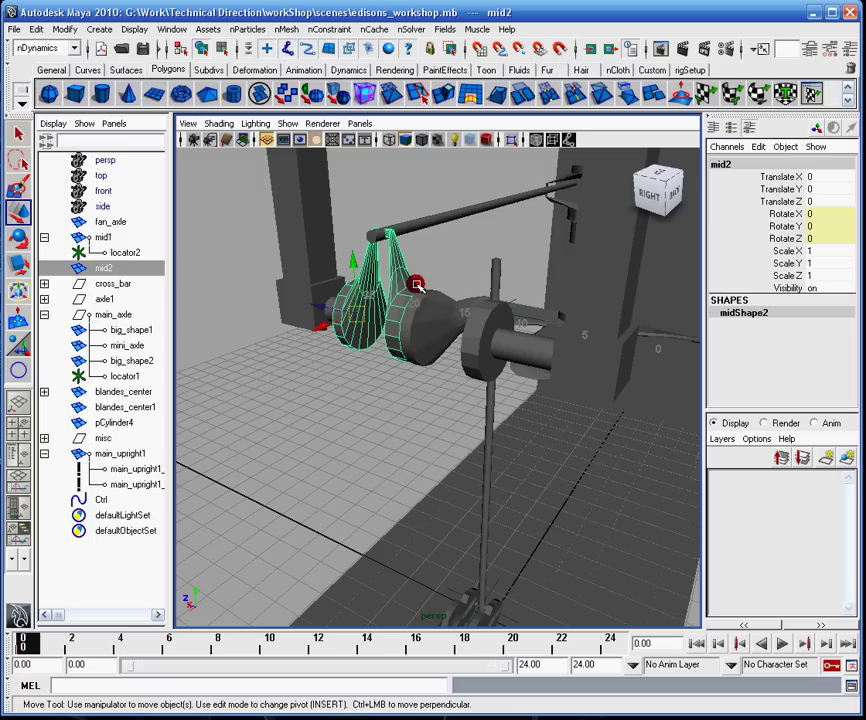
{"action": "right_click_drag", "start_coordinate": [425, 229], "coordinate": [369, 243], "text": "alt"}
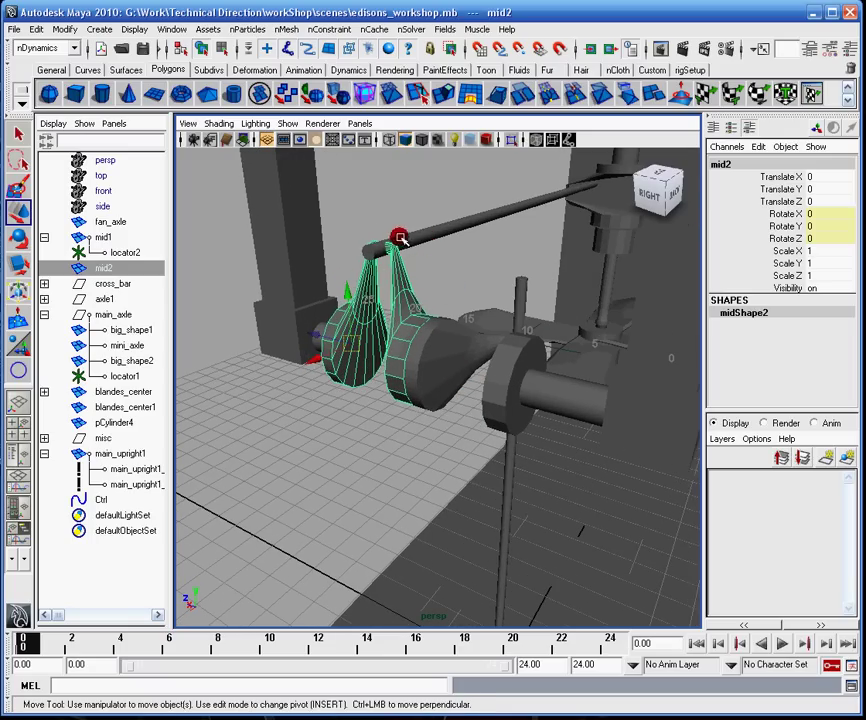
{"action": "left_click", "coordinate": [97, 29]}
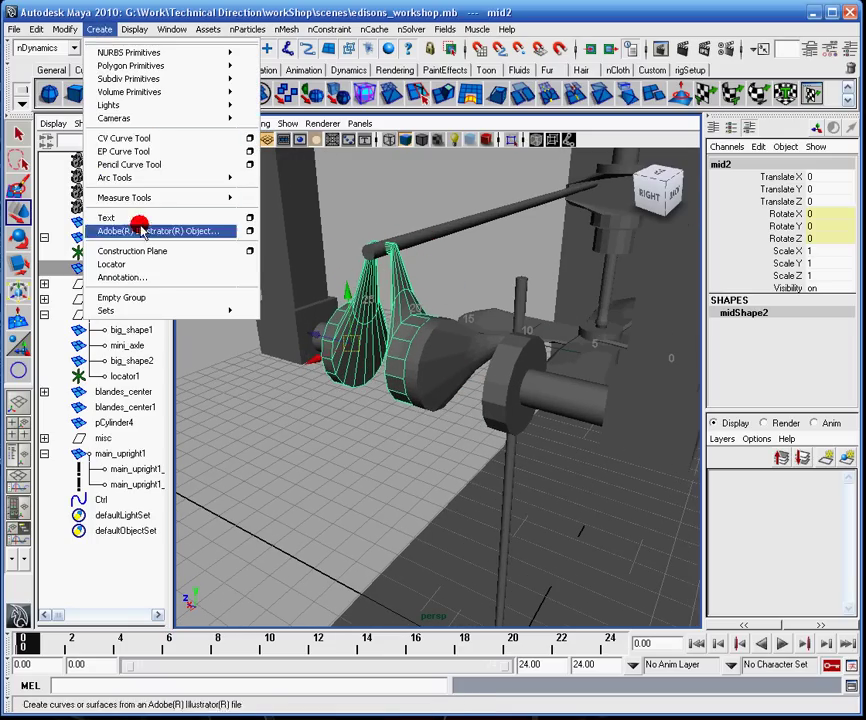
{"action": "left_click", "coordinate": [141, 265]}
{"action": "scroll", "coordinate": [436, 394], "scroll_direction": "down", "scroll_amount": 5}
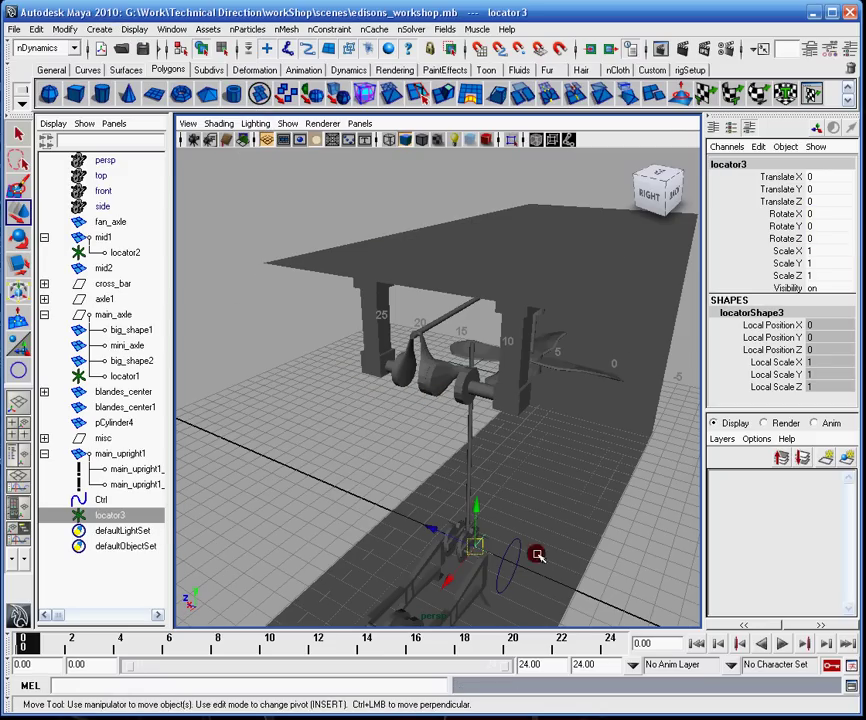
{"action": "left_click_drag", "start_coordinate": [483, 509], "coordinate": [462, 247]}
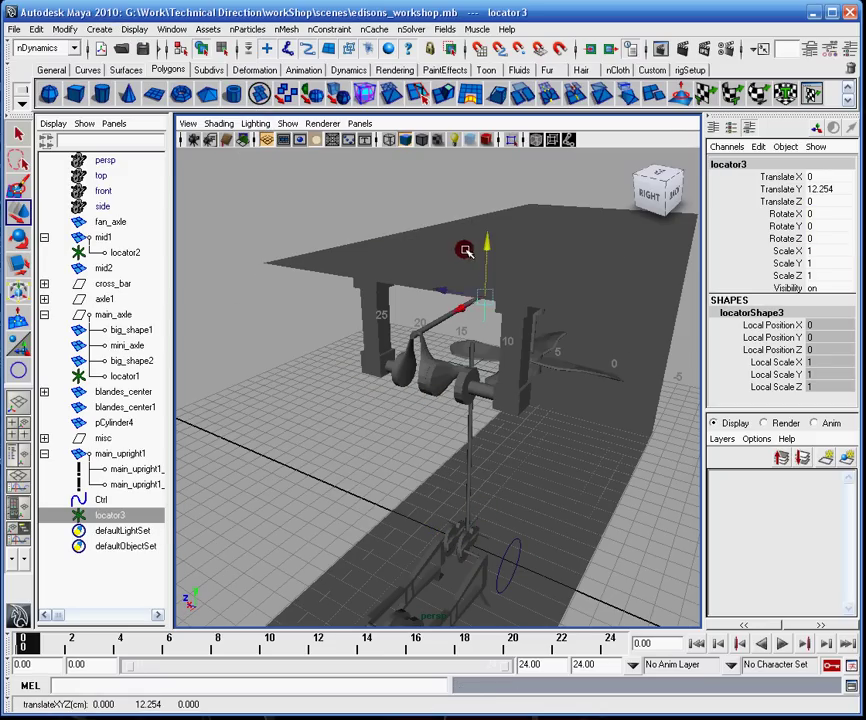
{"action": "left_click_drag", "start_coordinate": [462, 312], "coordinate": [404, 358]}
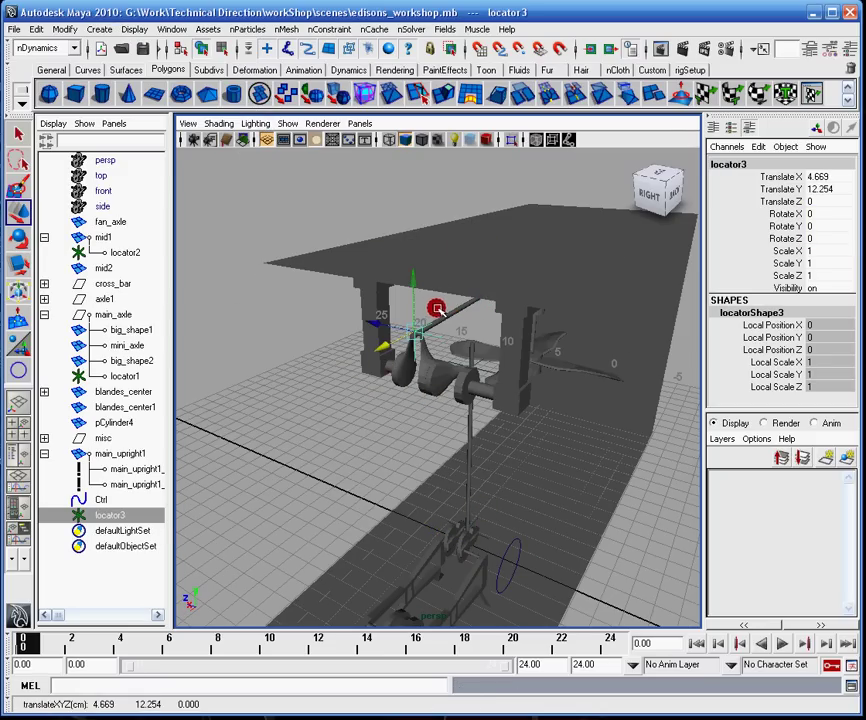
Step: Move the new locator to the tip of the mid2 crank, at about X 3.21, Y 11.589, Z 0.725
{"action": "right_click_drag", "start_coordinate": [437, 303], "coordinate": [556, 472], "text": "alt"}
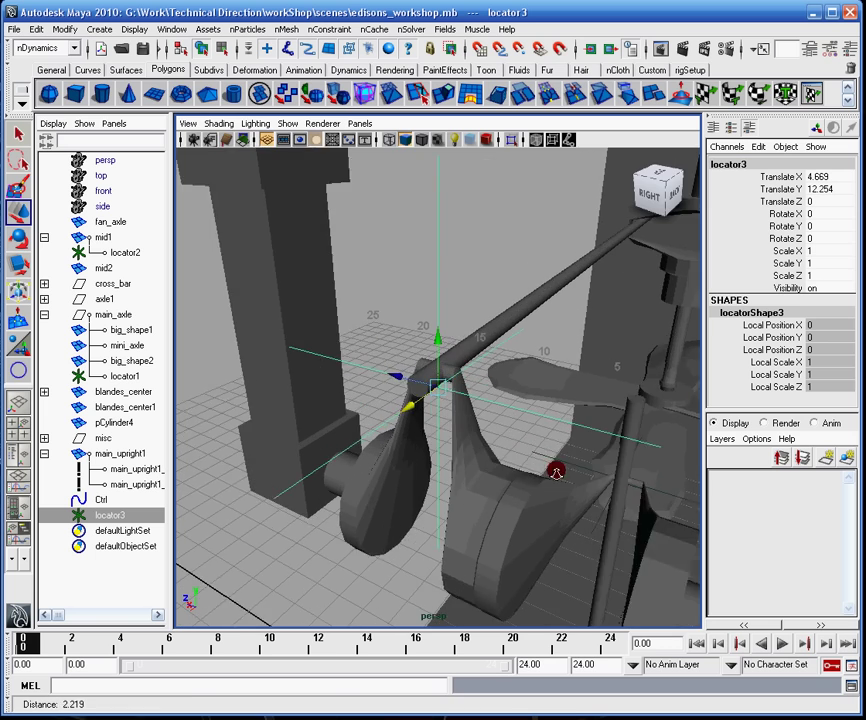
{"action": "left_click_drag", "start_coordinate": [487, 445], "coordinate": [563, 449], "text": "alt"}
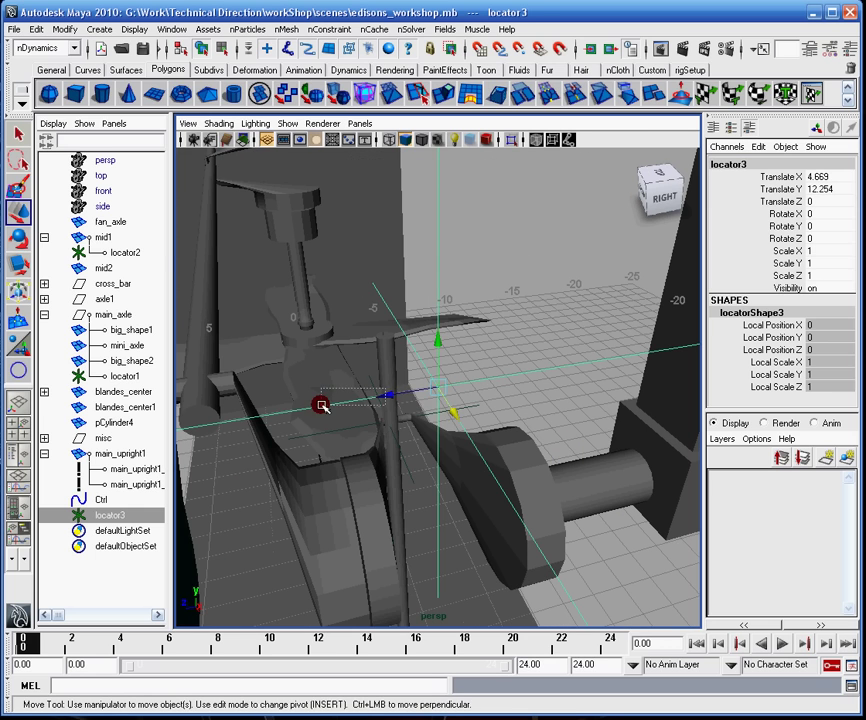
{"action": "left_click_drag", "start_coordinate": [329, 396], "coordinate": [135, 441]}
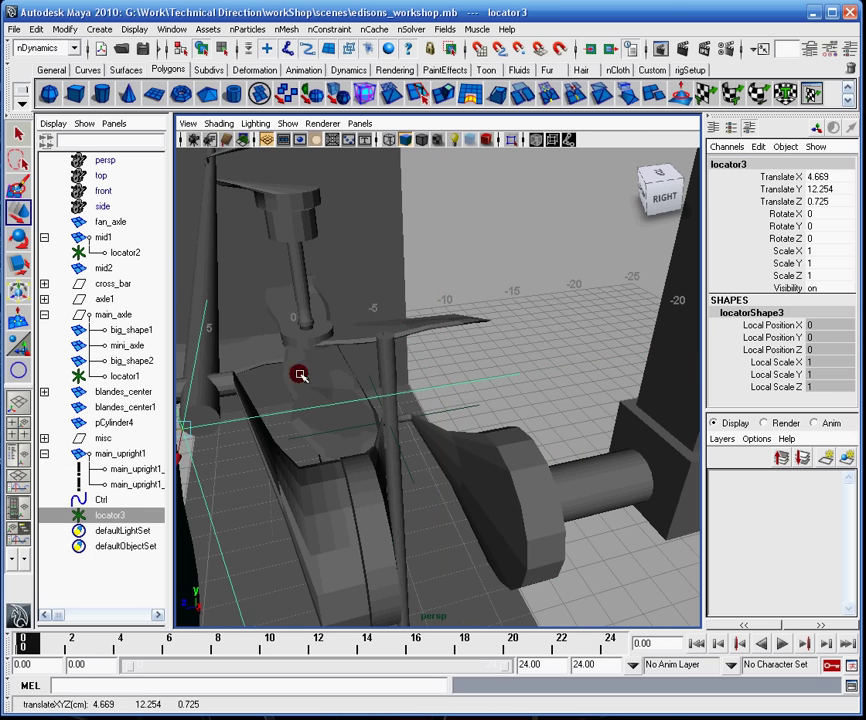
{"action": "middle_click_drag", "start_coordinate": [300, 374], "coordinate": [690, 212], "text": "alt"}
{"action": "left_click_drag", "start_coordinate": [593, 251], "coordinate": [429, 333]}
Step: Centre the locator between mid2's two arms inside the cross bar, at about X 3.187 and Z 0.944
{"action": "left_click_drag", "start_coordinate": [496, 333], "coordinate": [366, 290], "text": "alt"}
{"action": "middle_click_drag", "start_coordinate": [480, 336], "coordinate": [272, 292], "text": "alt"}
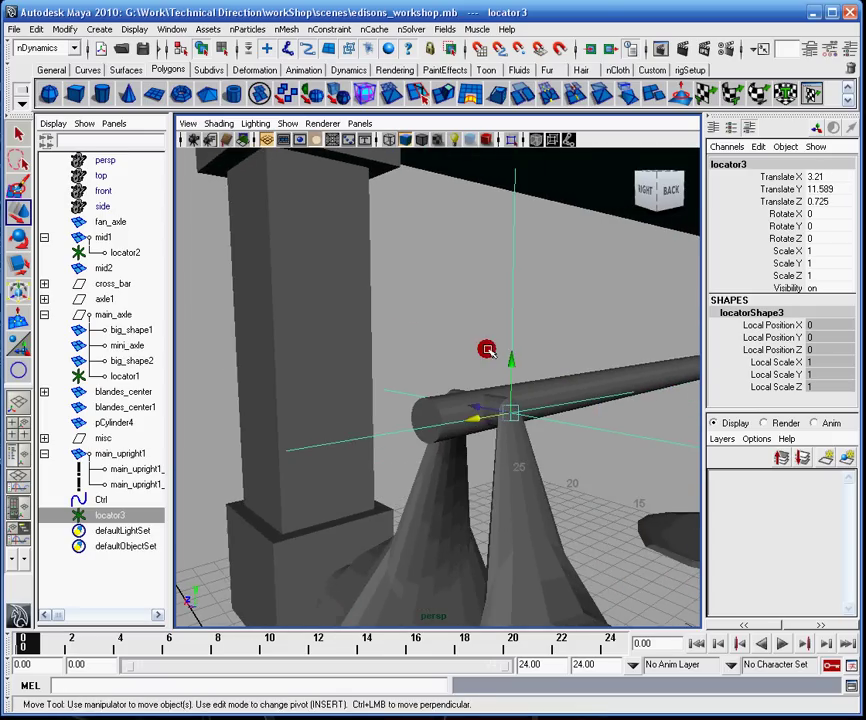
{"action": "left_click_drag", "start_coordinate": [558, 360], "coordinate": [444, 338], "text": "alt"}
{"action": "middle_click_drag", "start_coordinate": [522, 350], "coordinate": [415, 304], "text": "alt"}
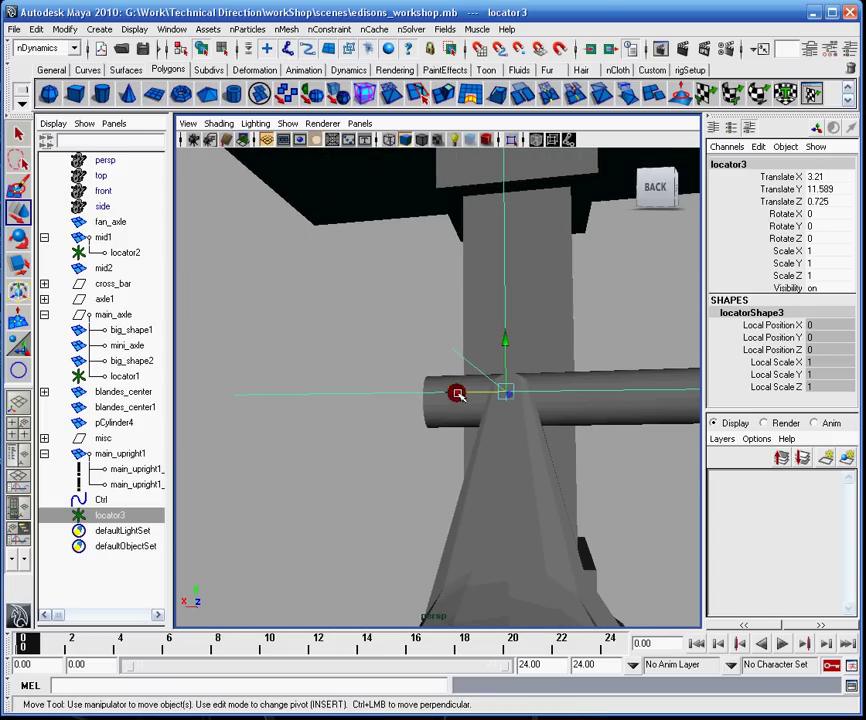
{"action": "left_click_drag", "start_coordinate": [457, 393], "coordinate": [561, 403]}
{"action": "left_click_drag", "start_coordinate": [336, 378], "coordinate": [265, 385]}
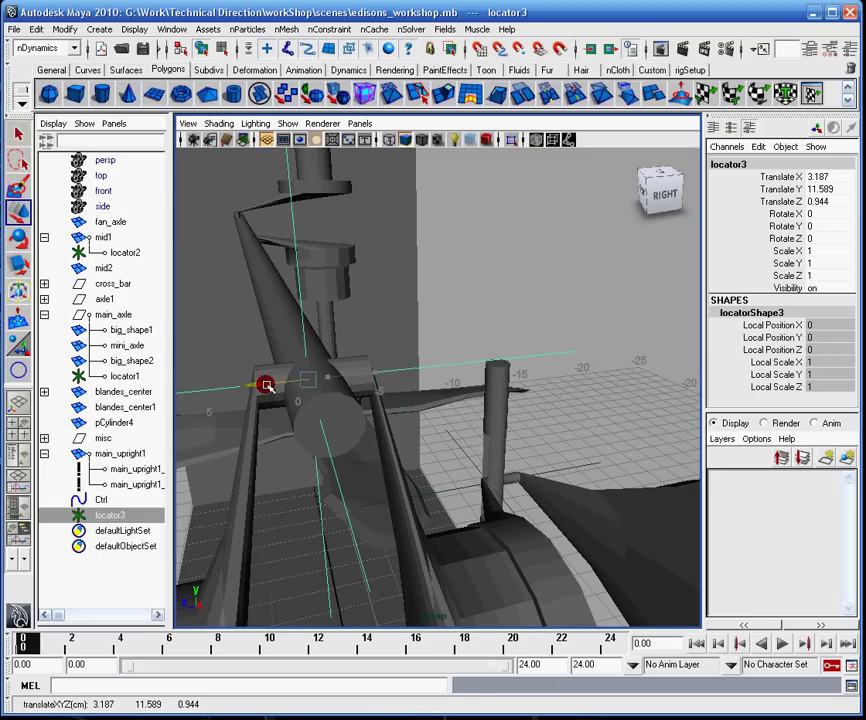
Step: Check the locator against the cross bar and fine-tune its position to about Y 11.583 and Z 0.923
{"action": "left_click_drag", "start_coordinate": [440, 414], "coordinate": [337, 467], "text": "alt"}
{"action": "left_click", "coordinate": [418, 477]}
{"action": "left_click", "coordinate": [398, 303]}
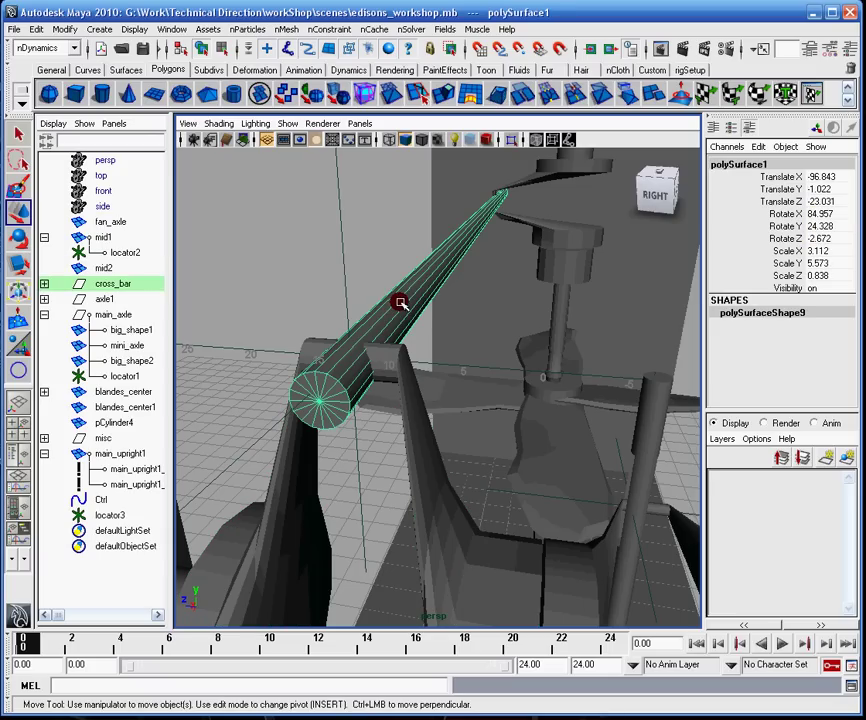
{"action": "left_click", "coordinate": [337, 243]}
{"action": "left_click", "coordinate": [396, 348]}
{"action": "left_click_drag", "start_coordinate": [396, 348], "coordinate": [460, 303], "text": "alt"}
{"action": "left_click_drag", "start_coordinate": [385, 286], "coordinate": [392, 332], "text": "alt"}
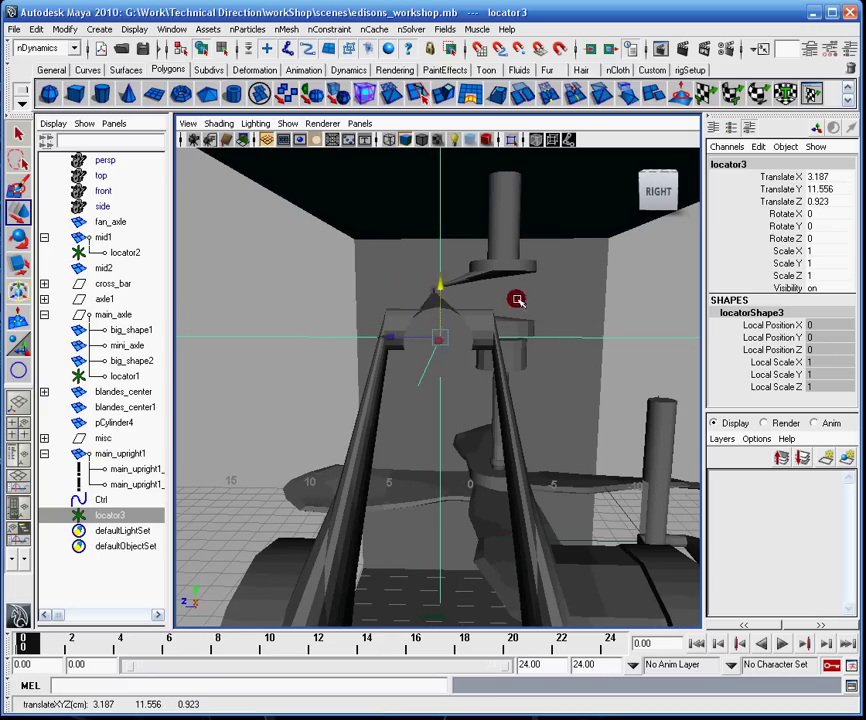
{"action": "left_click_drag", "start_coordinate": [516, 300], "coordinate": [483, 274], "text": "alt"}
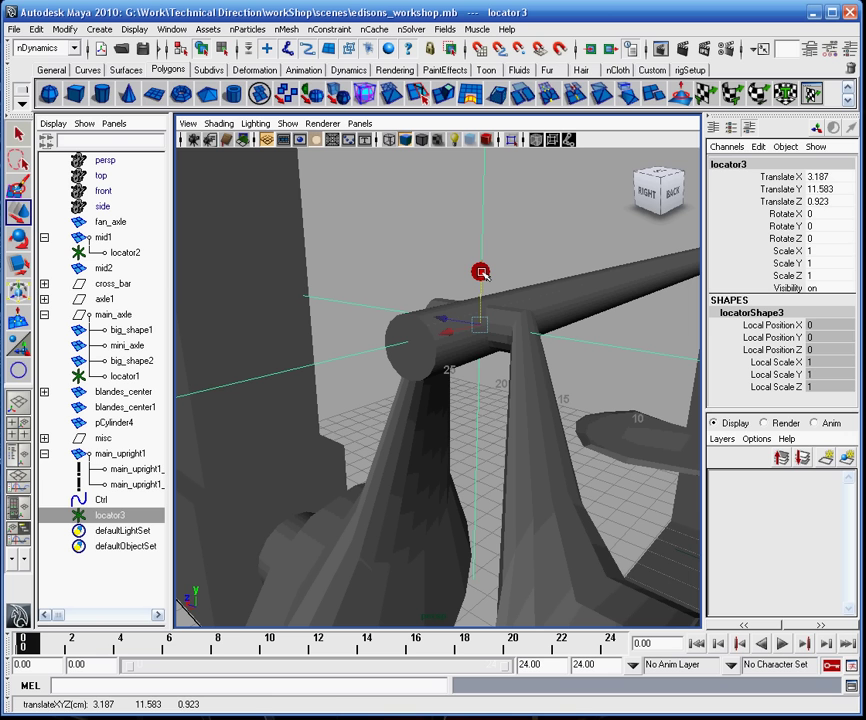
Step: Duplicate the crank-end locator and move the copy along the cross bar to about X -4.52, near the fan axle
{"action": "left_click", "coordinate": [596, 314]}
{"action": "left_click_drag", "start_coordinate": [599, 309], "coordinate": [553, 315], "text": "alt"}
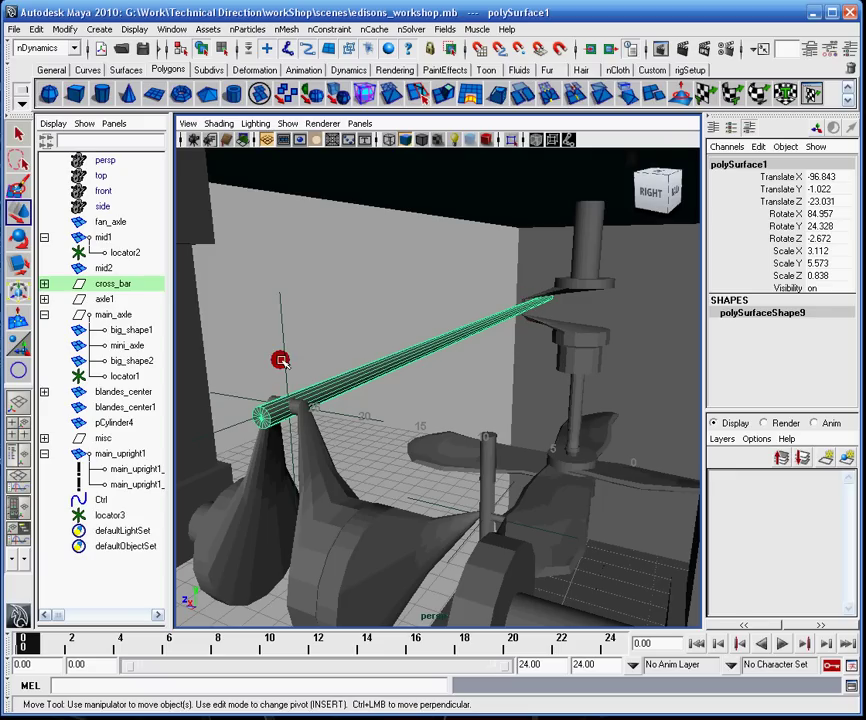
{"action": "left_click", "coordinate": [283, 362]}
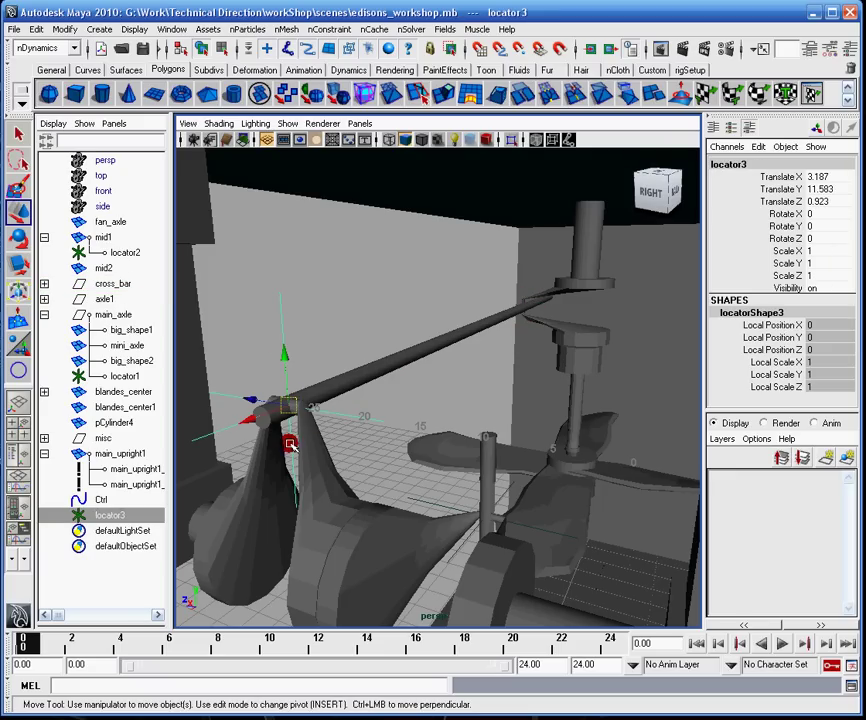
{"action": "key", "text": "ctrl+d"}
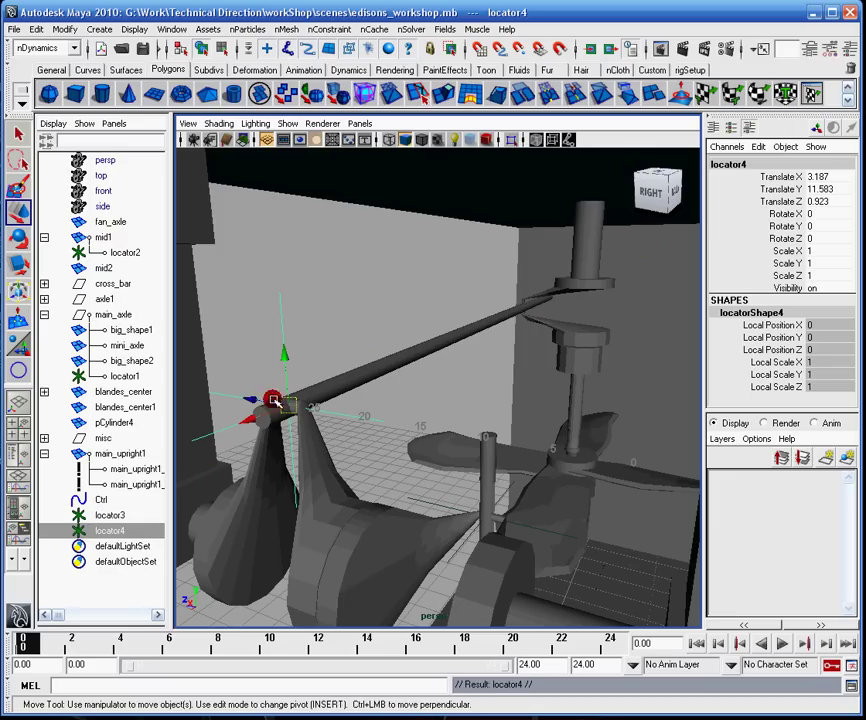
{"action": "left_click_drag", "start_coordinate": [256, 418], "coordinate": [524, 300]}
Step: Place the duplicated locator at the cross bar's joint with the fan axle, about X -5.129, Y 11.714, Z 1.304
{"action": "middle_click_drag", "start_coordinate": [555, 298], "coordinate": [390, 360], "text": "alt"}
{"action": "left_click_drag", "start_coordinate": [508, 356], "coordinate": [325, 345], "text": "alt"}
{"action": "middle_click_drag", "start_coordinate": [460, 333], "coordinate": [240, 353], "text": "alt"}
{"action": "middle_click_drag", "start_coordinate": [486, 350], "coordinate": [245, 400], "text": "alt"}
{"action": "left_click_drag", "start_coordinate": [245, 400], "coordinate": [477, 404], "text": "alt"}
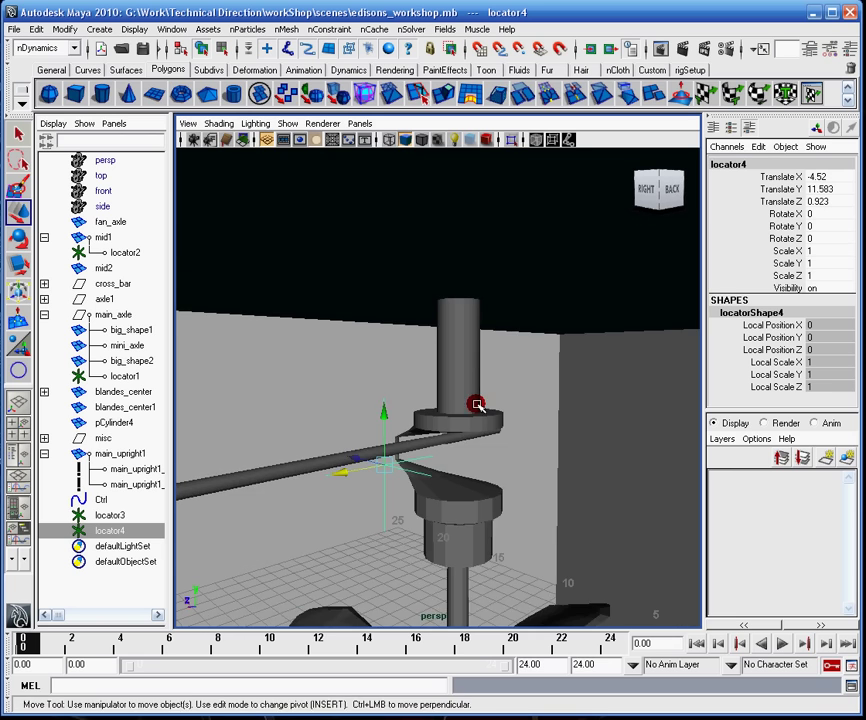
{"action": "right_click_drag", "start_coordinate": [477, 404], "coordinate": [635, 570], "text": "alt"}
{"action": "left_click_drag", "start_coordinate": [467, 447], "coordinate": [524, 553], "text": "alt"}
{"action": "middle_click_drag", "start_coordinate": [541, 453], "coordinate": [614, 443], "text": "alt"}
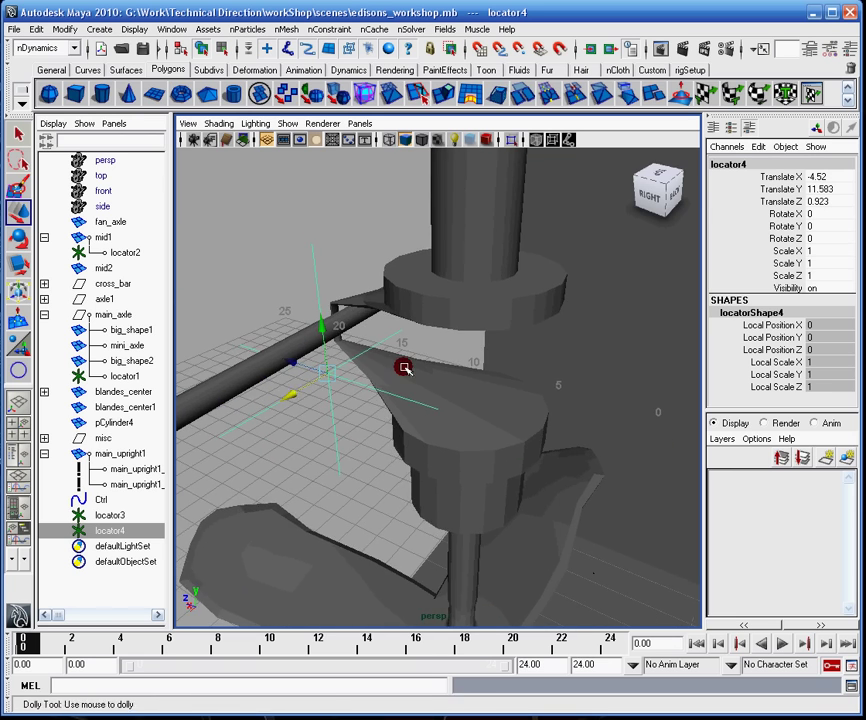
{"action": "right_click_drag", "start_coordinate": [404, 366], "coordinate": [690, 491], "text": "alt"}
{"action": "middle_click_drag", "start_coordinate": [438, 411], "coordinate": [547, 447], "text": "alt"}
{"action": "left_click_drag", "start_coordinate": [487, 452], "coordinate": [592, 431], "text": "alt"}
{"action": "middle_click_drag", "start_coordinate": [491, 424], "coordinate": [580, 390], "text": "alt"}
{"action": "left_click_drag", "start_coordinate": [548, 390], "coordinate": [604, 386], "text": "alt"}
{"action": "left_click_drag", "start_coordinate": [417, 393], "coordinate": [450, 392]}
{"action": "middle_click_drag", "start_coordinate": [352, 445], "coordinate": [480, 362], "text": "alt"}
{"action": "right_click_drag", "start_coordinate": [492, 368], "coordinate": [524, 376], "text": "alt"}
{"action": "left_click_drag", "start_coordinate": [341, 365], "coordinate": [428, 361], "text": "alt"}
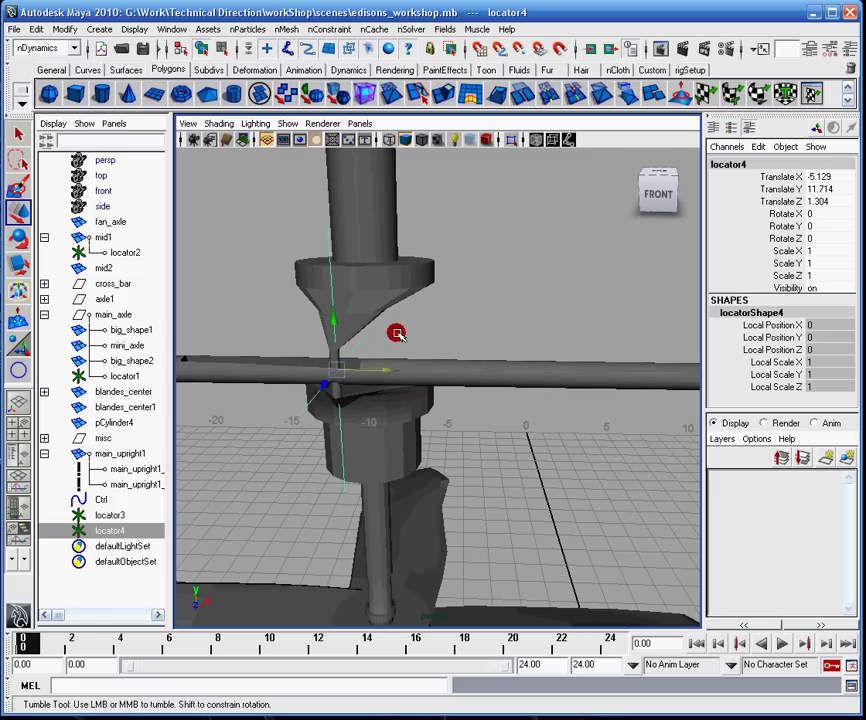
Step: Shift locator4 along Z to about 1.365 to centre it on the fan axle's pin
{"action": "left_click_drag", "start_coordinate": [397, 333], "coordinate": [318, 330], "text": "alt"}
{"action": "middle_click_drag", "start_coordinate": [390, 327], "coordinate": [290, 352], "text": "alt"}
{"action": "left_click_drag", "start_coordinate": [392, 354], "coordinate": [322, 352], "text": "alt"}
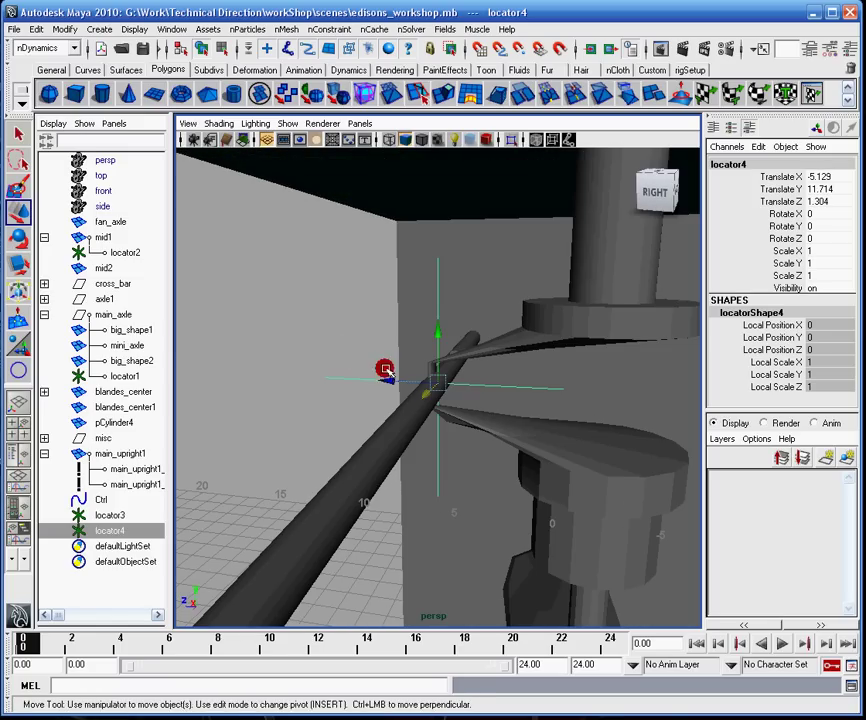
{"action": "left_click", "coordinate": [392, 381]}
{"action": "left_click_drag", "start_coordinate": [386, 383], "coordinate": [412, 348], "text": "alt"}
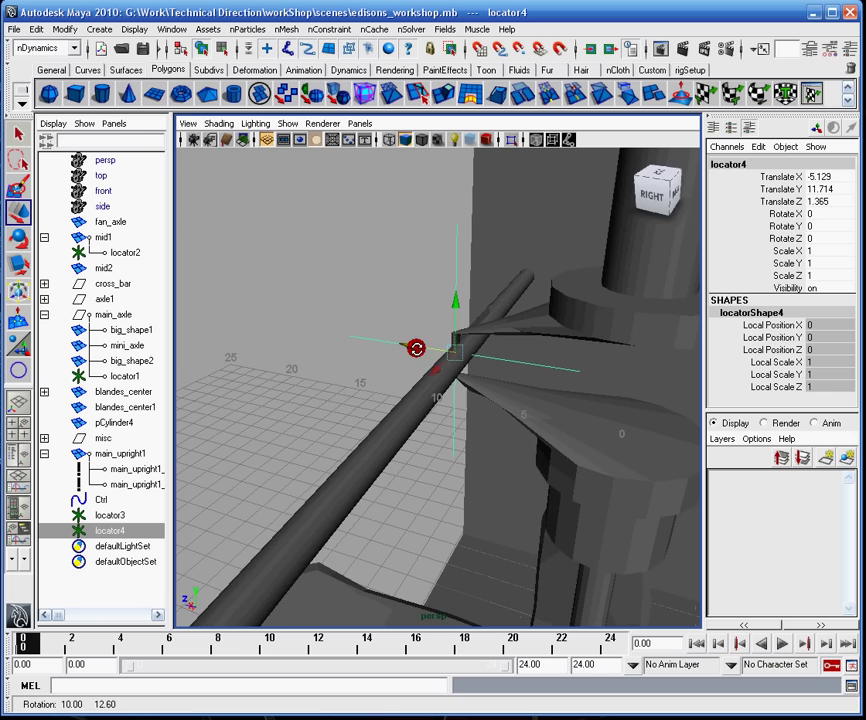
Step: Examine locator4 at the fan axle's pin and locator3 at the crank end of the cross bar from several angles
{"action": "right_click_drag", "start_coordinate": [412, 348], "coordinate": [568, 572], "text": "alt"}
{"action": "left_click_drag", "start_coordinate": [568, 572], "coordinate": [467, 376], "text": "alt"}
{"action": "right_click_drag", "start_coordinate": [467, 376], "coordinate": [539, 342], "text": "alt"}
{"action": "left_click_drag", "start_coordinate": [539, 342], "coordinate": [402, 352], "text": "alt"}
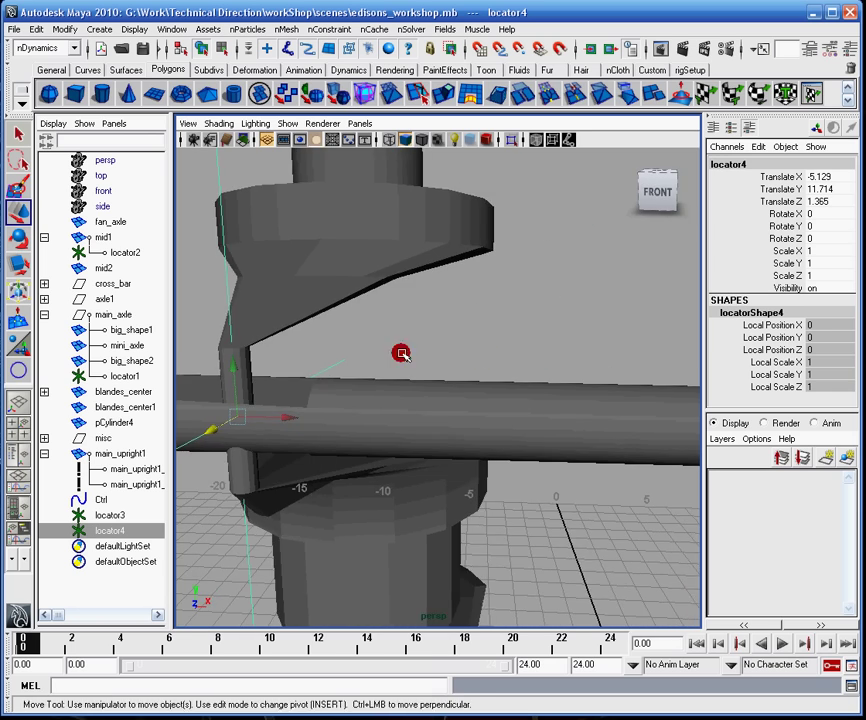
{"action": "right_click_drag", "start_coordinate": [402, 352], "coordinate": [458, 329], "text": "alt"}
{"action": "left_click_drag", "start_coordinate": [458, 329], "coordinate": [551, 387], "text": "alt"}
{"action": "right_click_drag", "start_coordinate": [551, 387], "coordinate": [522, 303], "text": "alt"}
{"action": "middle_click_drag", "start_coordinate": [522, 303], "coordinate": [543, 284], "text": "alt"}
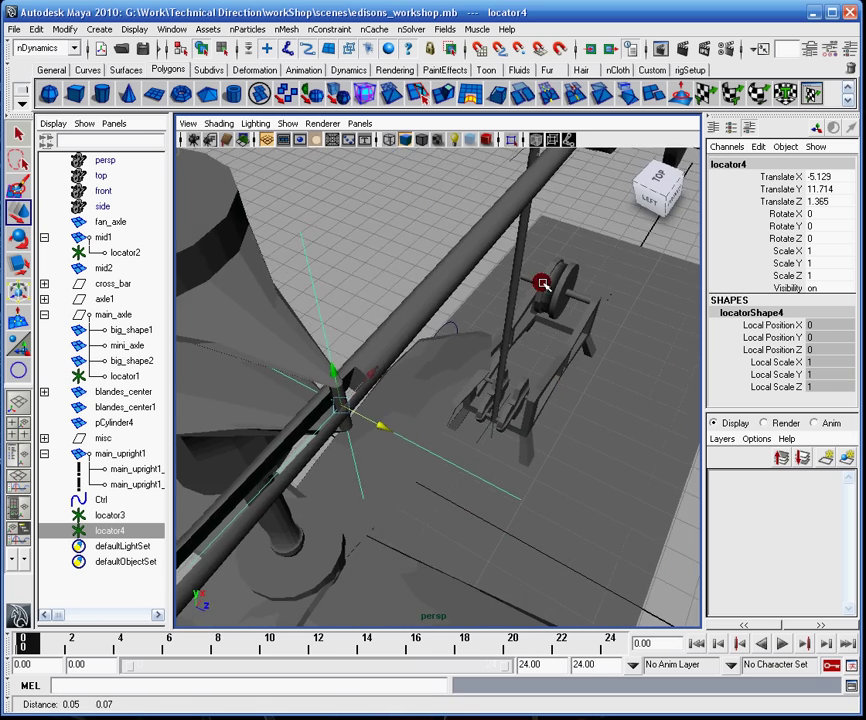
{"action": "left_click_drag", "start_coordinate": [543, 284], "coordinate": [272, 331], "text": "alt"}
{"action": "right_click_drag", "start_coordinate": [358, 430], "coordinate": [499, 421], "text": "alt"}
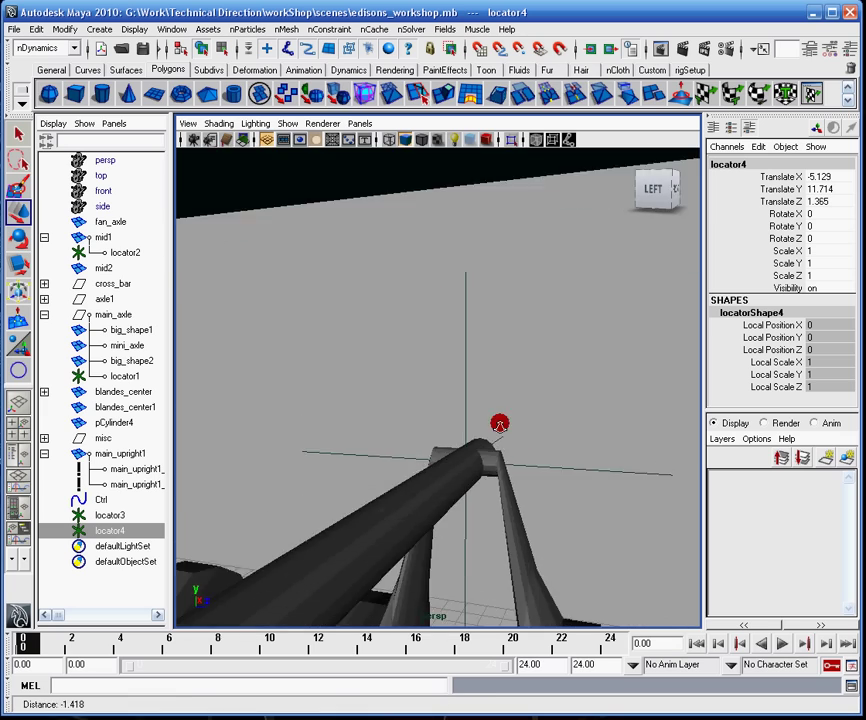
{"action": "mouse_move", "coordinate": [499, 421]}
{"action": "left_mouse_down", "text": "alt"}
{"action": "mouse_move", "coordinate": [479, 421]}
{"action": "mouse_move", "coordinate": [510, 436]}
{"action": "left_mouse_up", "text": "alt"}
{"action": "middle_click_drag", "start_coordinate": [510, 436], "coordinate": [535, 445], "text": "alt"}
{"action": "left_click_drag", "start_coordinate": [535, 445], "coordinate": [391, 404], "text": "alt"}
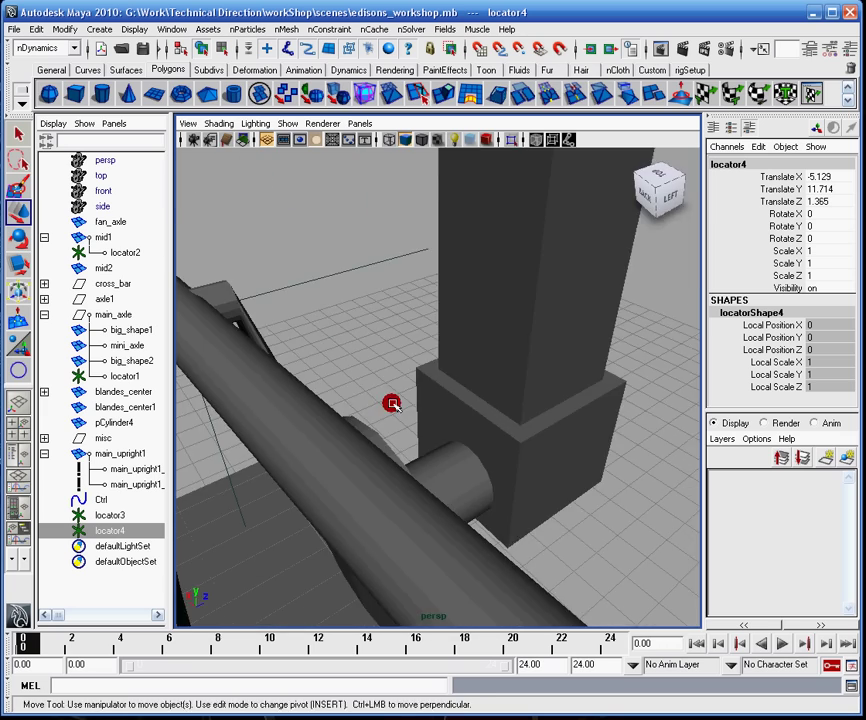
{"action": "middle_click_drag", "start_coordinate": [391, 404], "coordinate": [518, 423], "text": "alt"}
{"action": "left_click_drag", "start_coordinate": [518, 423], "coordinate": [447, 388], "text": "alt"}
{"action": "middle_click_drag", "start_coordinate": [447, 388], "coordinate": [578, 351], "text": "alt"}
{"action": "right_click_drag", "start_coordinate": [578, 351], "coordinate": [390, 340], "text": "alt"}
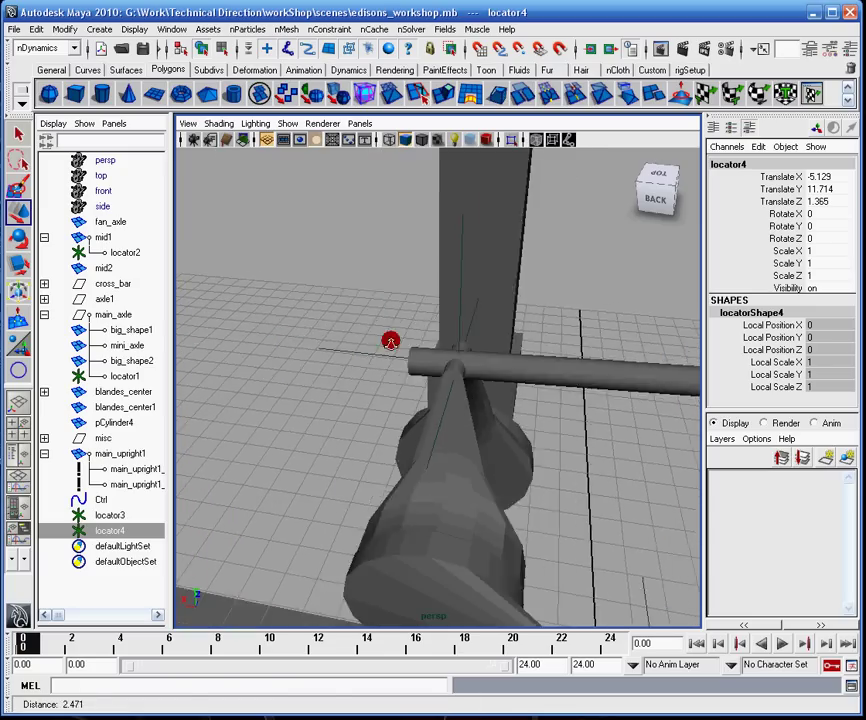
{"action": "key", "text": "f"}
{"action": "right_click_drag", "start_coordinate": [516, 404], "coordinate": [430, 396], "text": "alt"}
{"action": "left_click_drag", "start_coordinate": [520, 410], "coordinate": [488, 391], "text": "alt"}
{"action": "middle_click_drag", "start_coordinate": [488, 391], "coordinate": [419, 369], "text": "alt"}
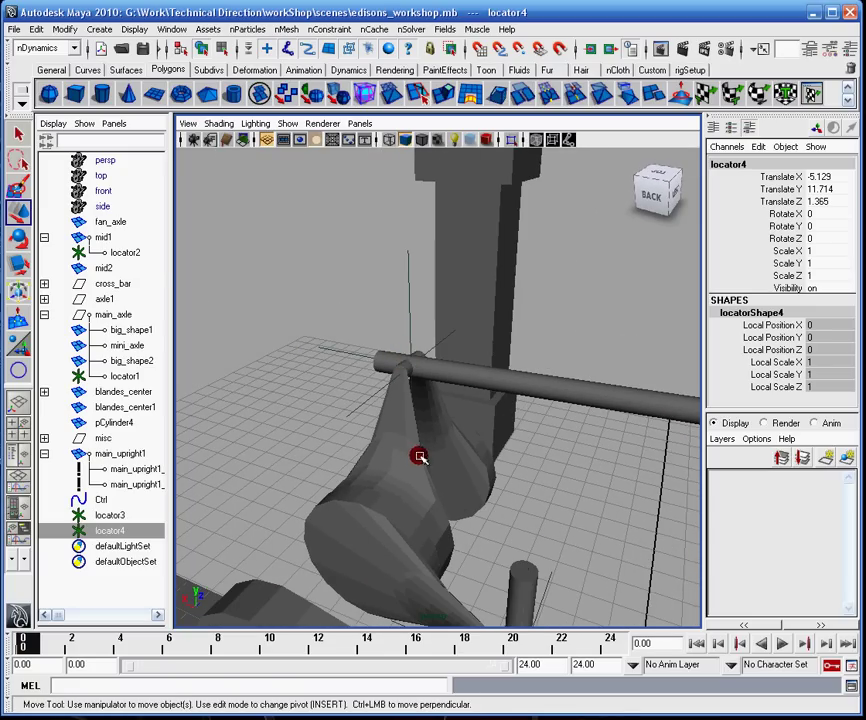
Step: Parent locator3 under mid2 and expand mid2's hierarchy to select the locator
{"action": "left_click", "coordinate": [410, 456]}
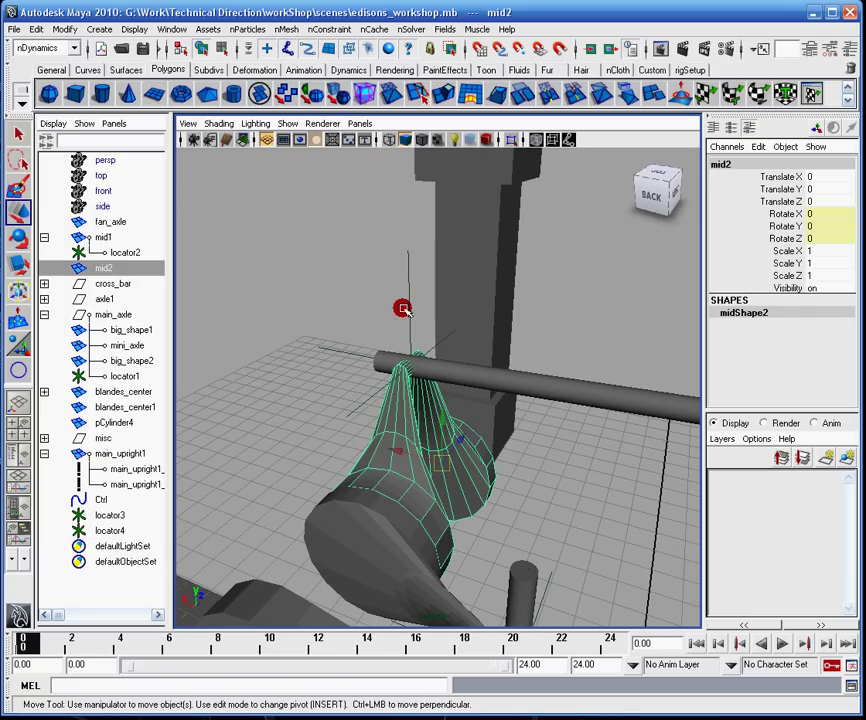
{"action": "left_click", "coordinate": [110, 516]}
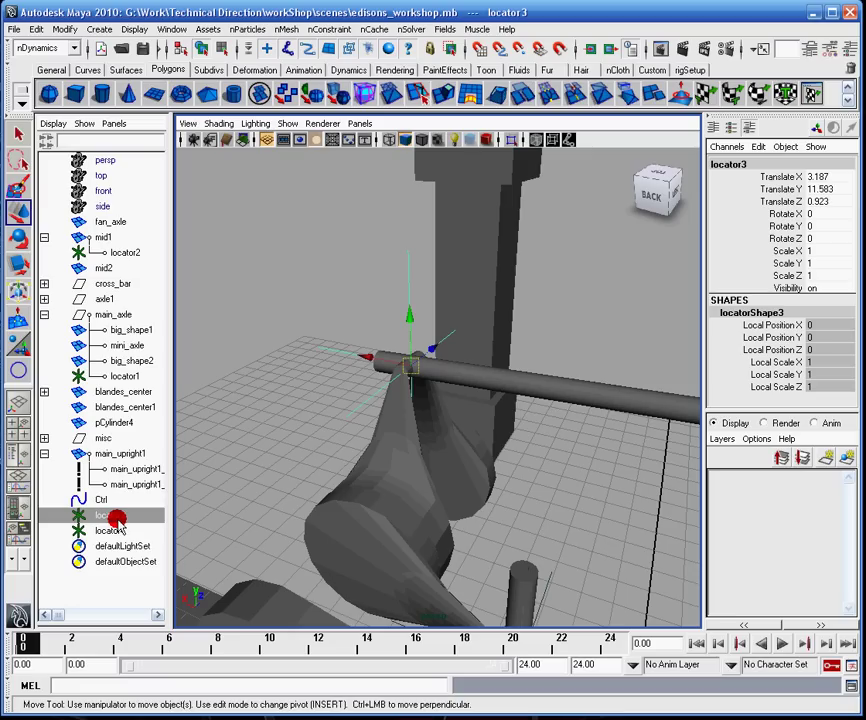
{"action": "middle_click_drag", "start_coordinate": [117, 519], "coordinate": [108, 271]}
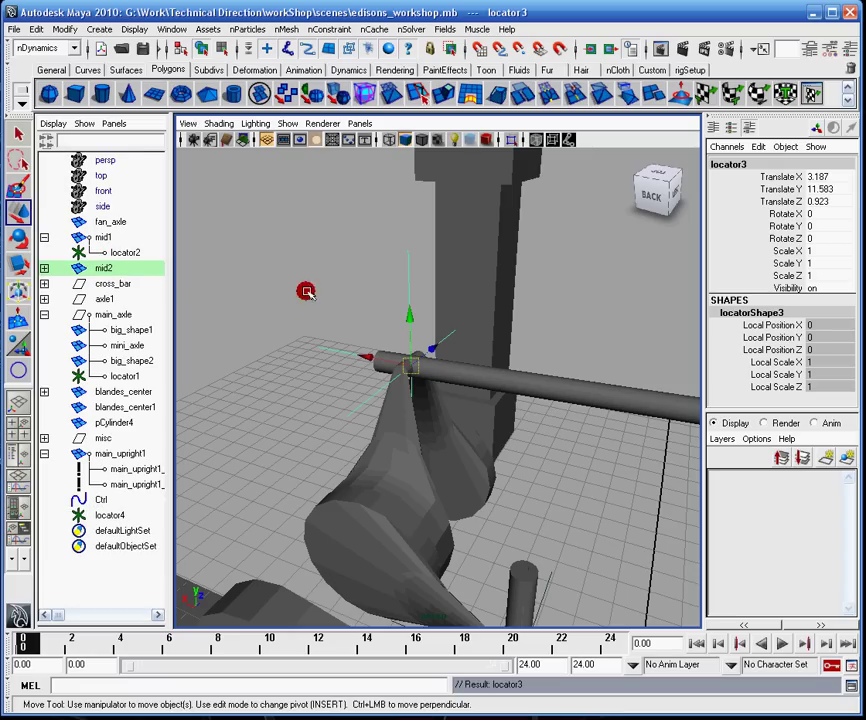
{"action": "left_click", "coordinate": [44, 270]}
{"action": "left_click", "coordinate": [121, 286]}
Step: Move the cross bar's pivot onto locator3 at the end of the mid2 crank
{"action": "left_click", "coordinate": [500, 380]}
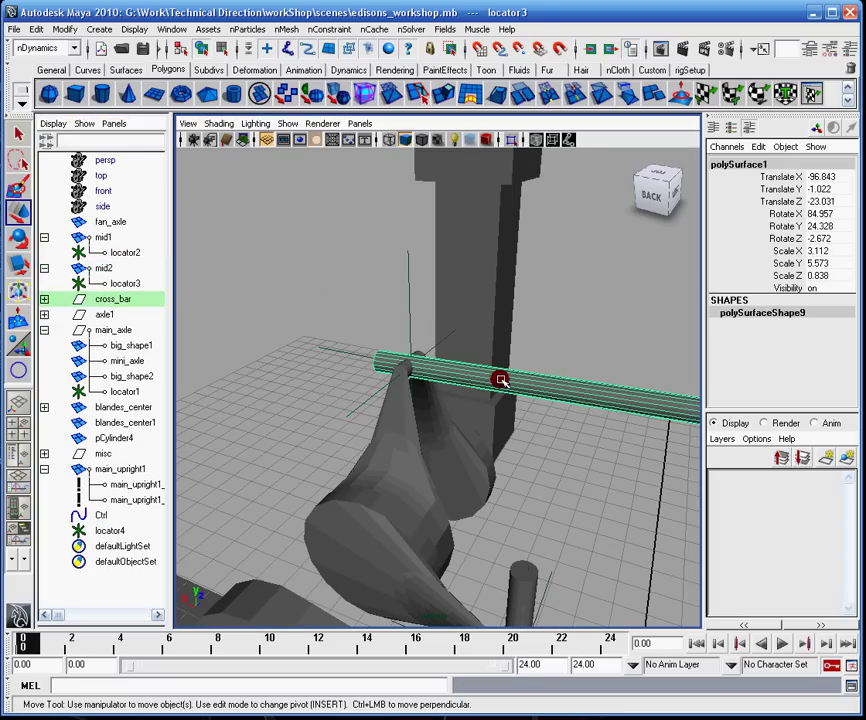
{"action": "left_click_drag", "start_coordinate": [331, 410], "coordinate": [529, 390], "text": "alt"}
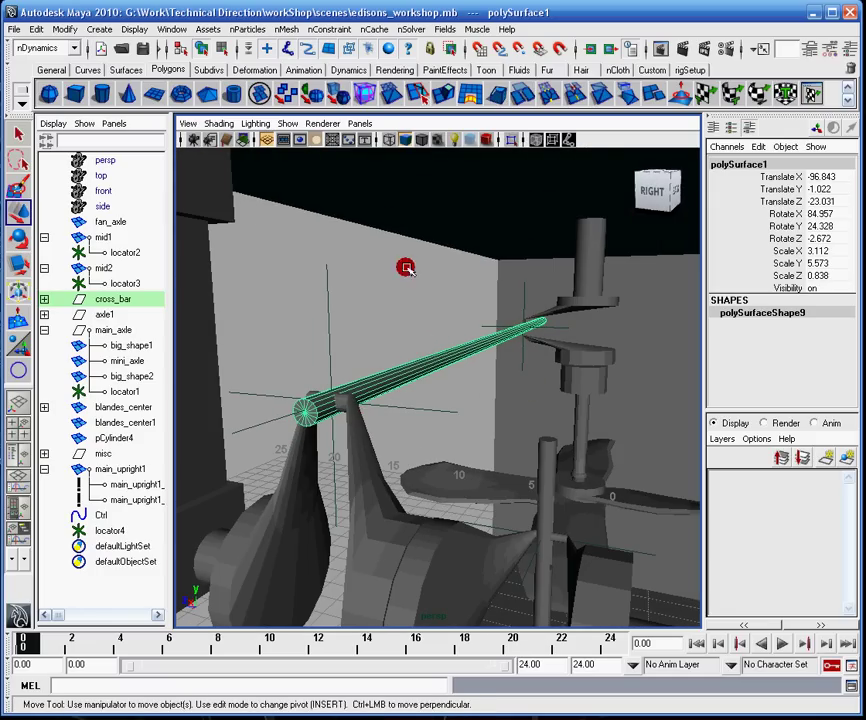
{"action": "left_click_drag", "start_coordinate": [431, 380], "coordinate": [508, 470], "text": "alt"}
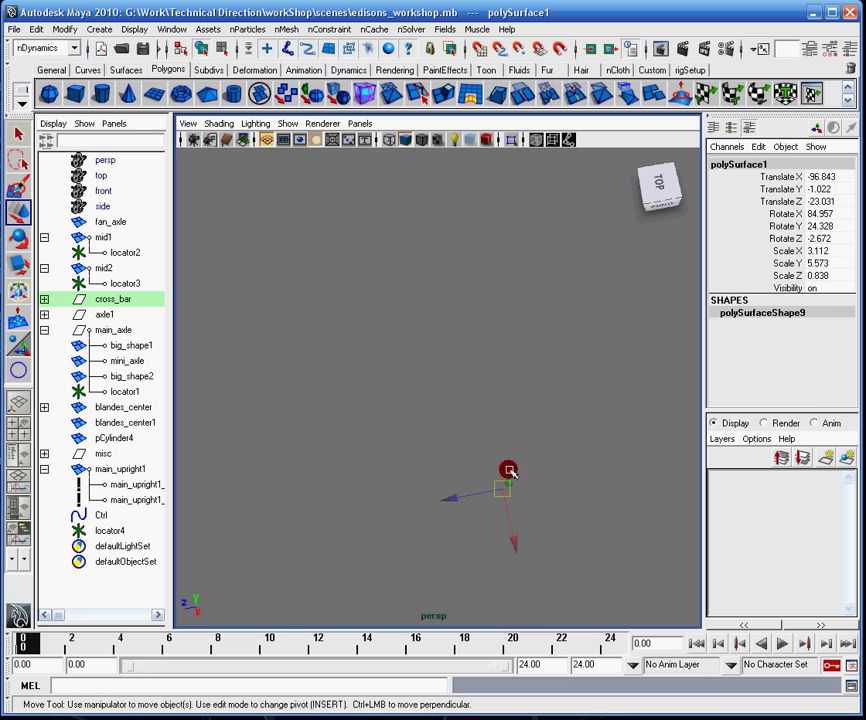
{"action": "right_click_drag", "start_coordinate": [508, 470], "coordinate": [522, 216], "text": "alt"}
{"action": "left_click_drag", "start_coordinate": [494, 370], "coordinate": [497, 400], "text": "alt"}
{"action": "scroll", "coordinate": [497, 400], "scroll_direction": "down", "scroll_amount": 2}
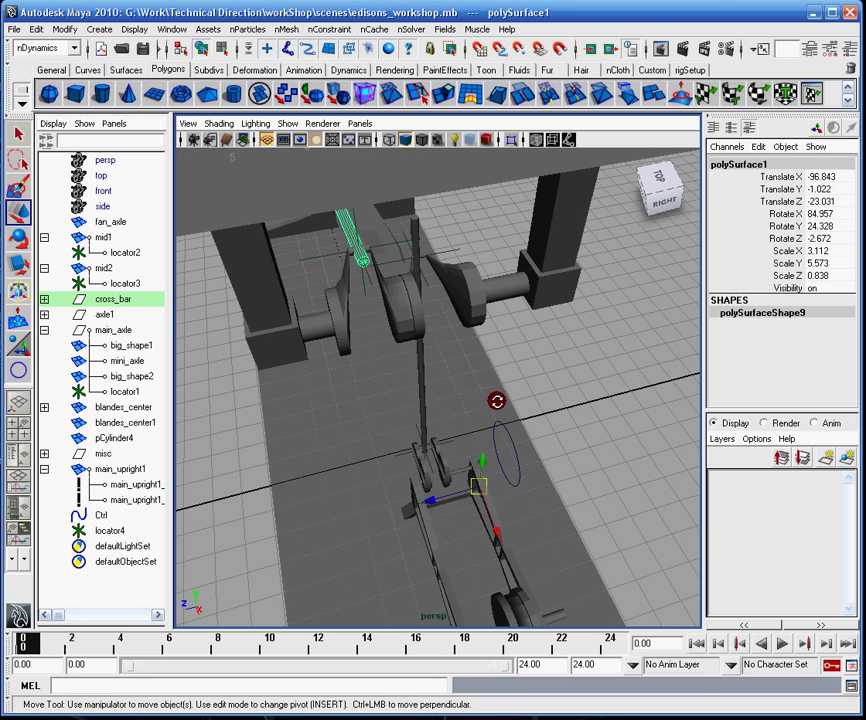
{"action": "key", "text": "Insert"}
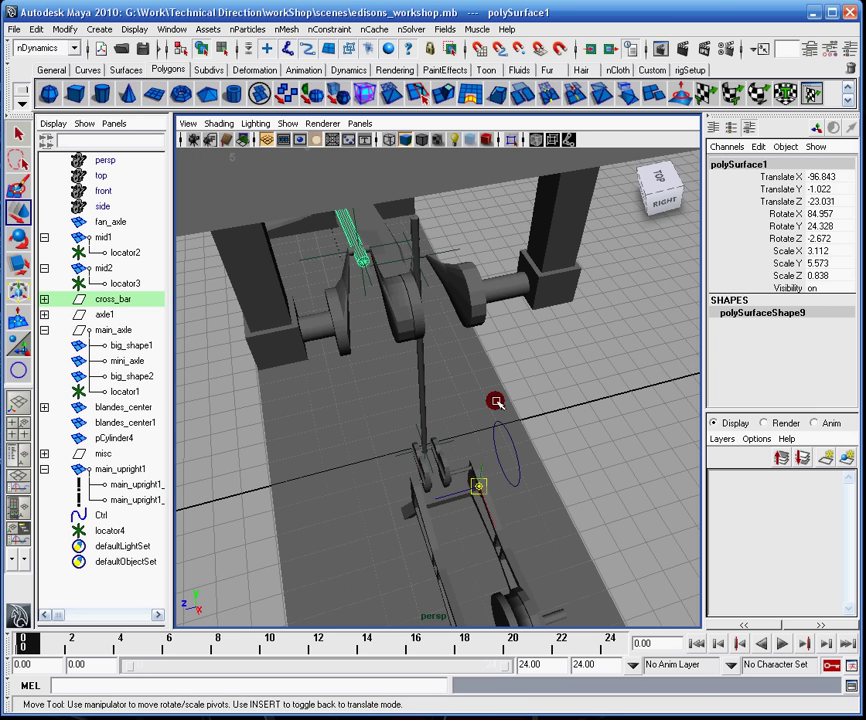
{"action": "left_click", "coordinate": [483, 488]}
{"action": "left_click_drag", "start_coordinate": [470, 302], "coordinate": [439, 282], "text": "alt"}
{"action": "right_click_drag", "start_coordinate": [439, 282], "coordinate": [526, 483], "text": "alt"}
{"action": "middle_click_drag", "start_coordinate": [476, 310], "coordinate": [493, 485], "text": "alt"}
{"action": "right_click_drag", "start_coordinate": [493, 485], "coordinate": [507, 494], "text": "alt"}
{"action": "left_click_drag", "start_coordinate": [507, 495], "coordinate": [506, 495], "text": "alt"}
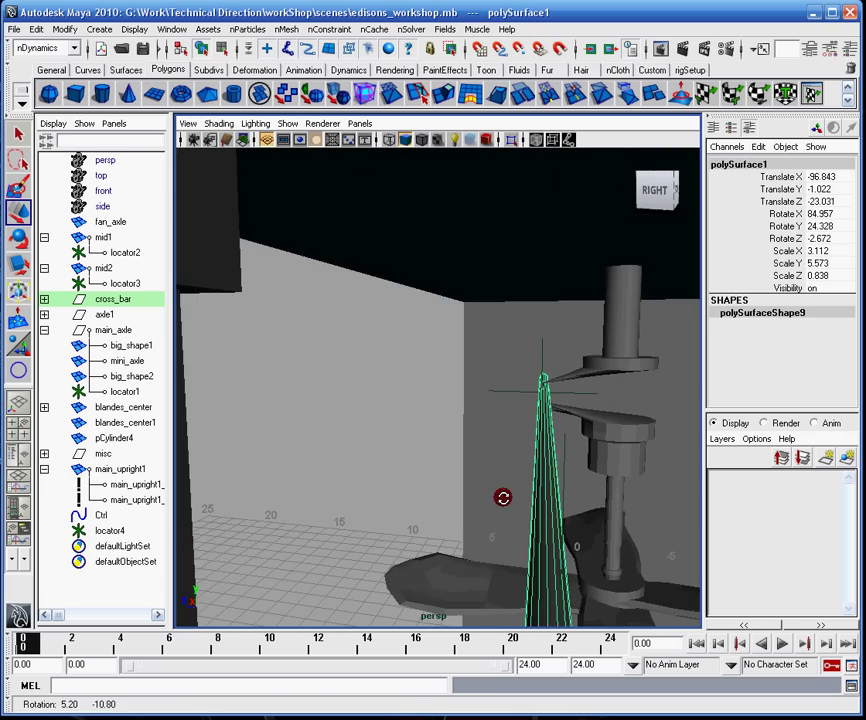
{"action": "middle_click_drag", "start_coordinate": [506, 495], "coordinate": [418, 294], "text": "alt"}
{"action": "left_click_drag", "start_coordinate": [418, 294], "coordinate": [410, 311], "text": "alt"}
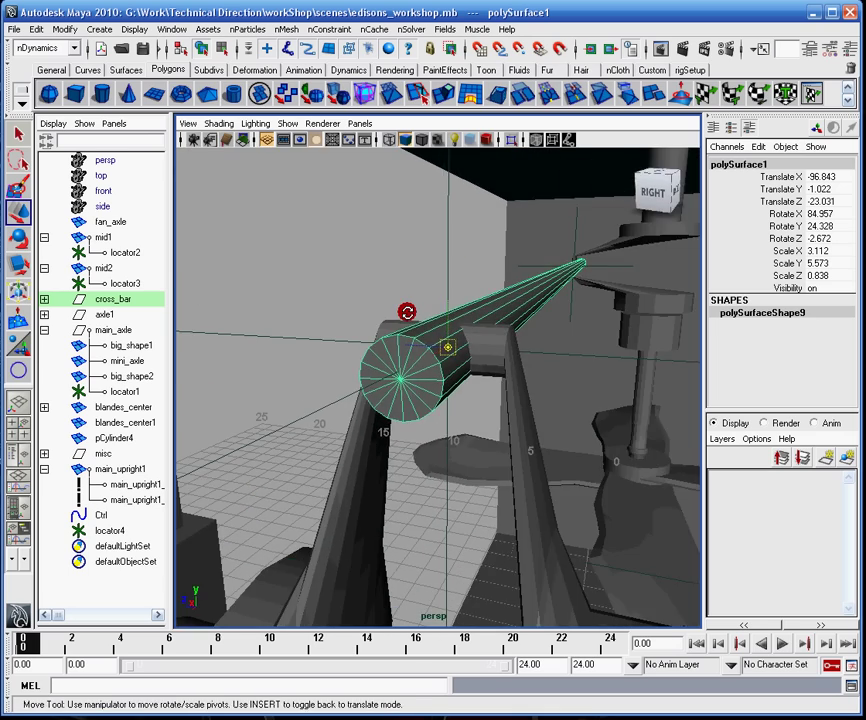
Step: Examine the cross bar's pivot at locator3 in wireframe and shaded display from several angles
{"action": "key", "text": "4"}
{"action": "mouse_move", "coordinate": [408, 309]}
{"action": "right_mouse_down", "text": "alt"}
{"action": "mouse_move", "coordinate": [445, 307]}
{"action": "mouse_move", "coordinate": [467, 364]}
{"action": "right_mouse_up", "text": "alt"}
{"action": "left_click_drag", "start_coordinate": [467, 364], "coordinate": [466, 368], "text": "alt"}
{"action": "key", "text": "w"}
{"action": "key", "text": "5"}
{"action": "left_click_drag", "start_coordinate": [483, 244], "coordinate": [456, 287], "text": "alt"}
{"action": "middle_click_drag", "start_coordinate": [456, 287], "coordinate": [420, 420], "text": "alt"}
{"action": "right_click_drag", "start_coordinate": [420, 420], "coordinate": [335, 350], "text": "alt"}
{"action": "left_click_drag", "start_coordinate": [630, 430], "coordinate": [541, 414], "text": "alt"}
{"action": "middle_click_drag", "start_coordinate": [541, 414], "coordinate": [307, 358], "text": "alt"}
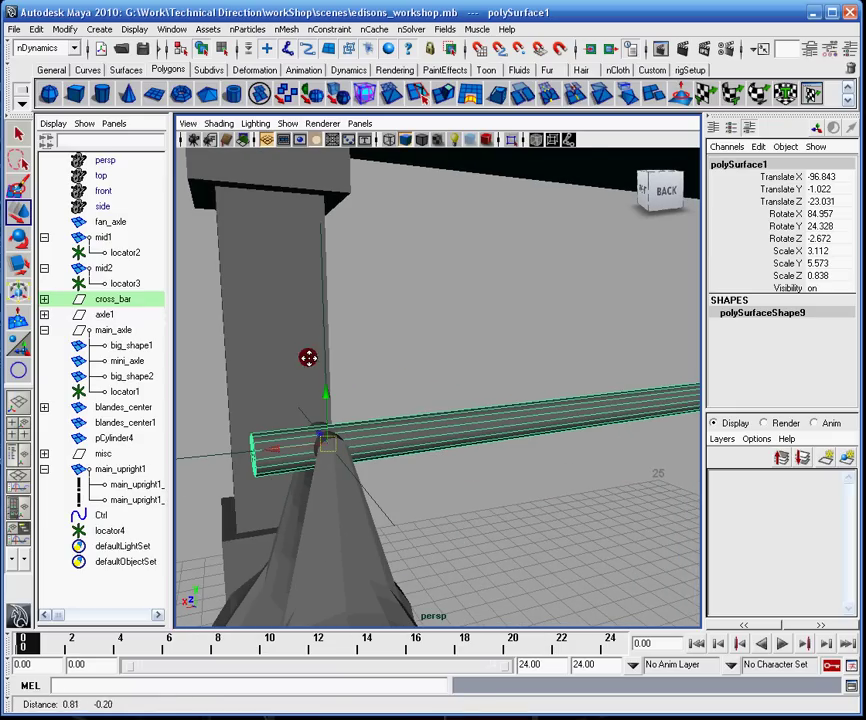
{"action": "left_click_drag", "start_coordinate": [400, 352], "coordinate": [371, 350], "text": "alt"}
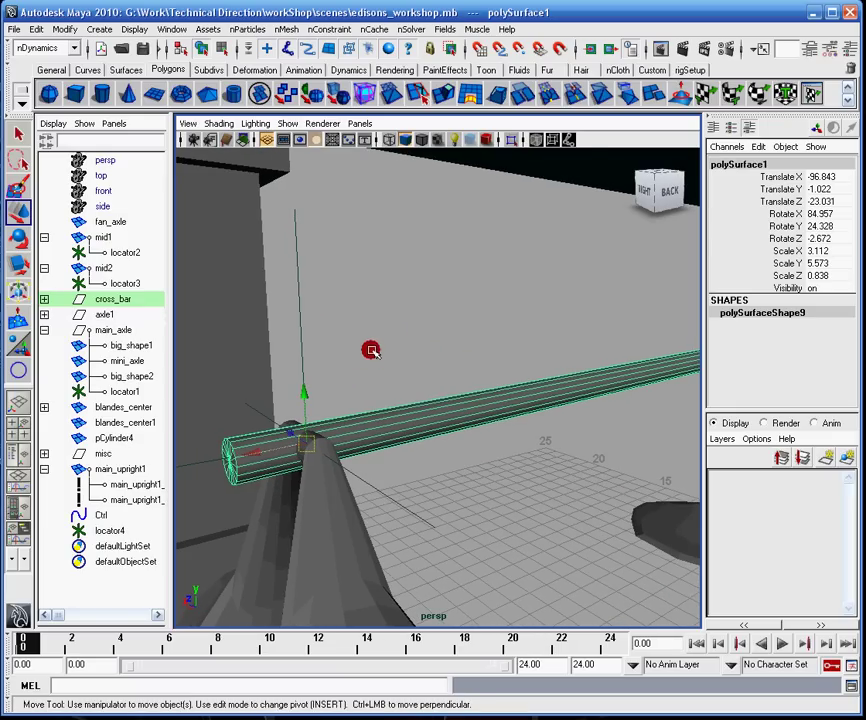
Step: Point-constrain the cross bar to locator3 using the Animation menu set, restore the nDynamics set and clear the selection
{"action": "left_click", "coordinate": [299, 331]}
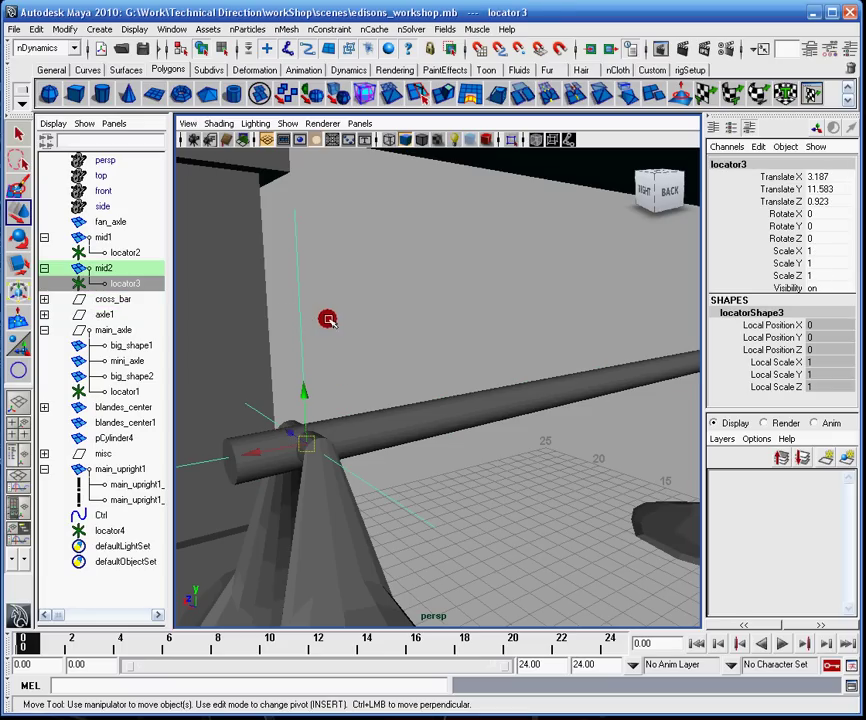
{"action": "left_click", "coordinate": [444, 410], "text": "shift"}
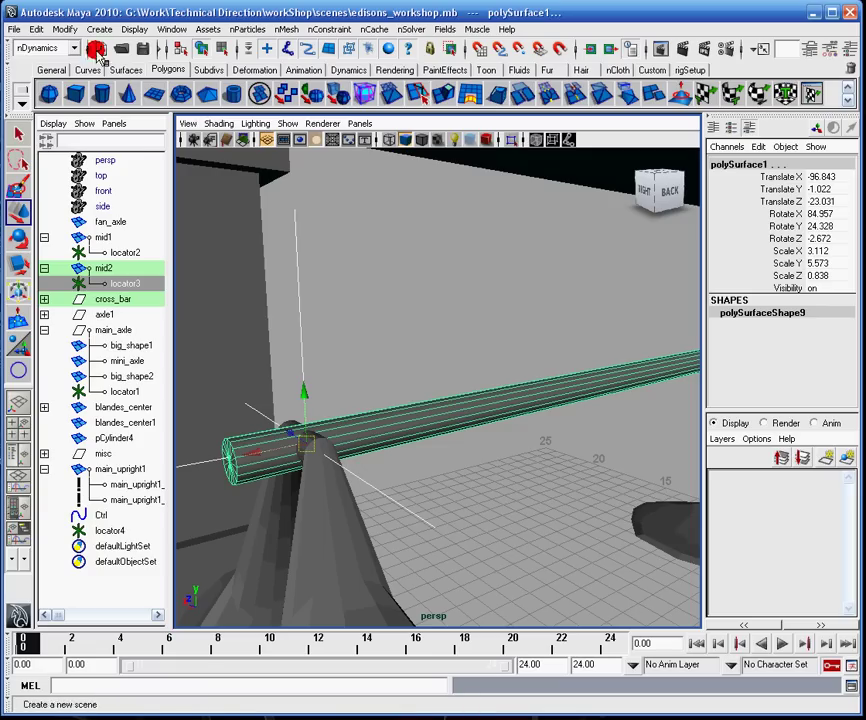
{"action": "left_click", "coordinate": [64, 48]}
{"action": "left_click", "coordinate": [32, 64]}
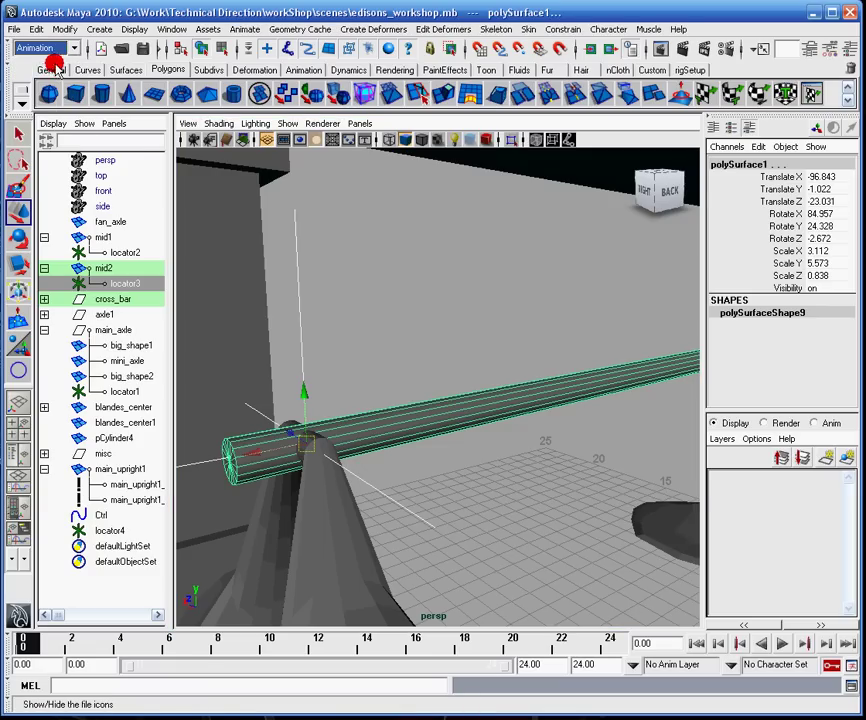
{"action": "left_click", "coordinate": [497, 29]}
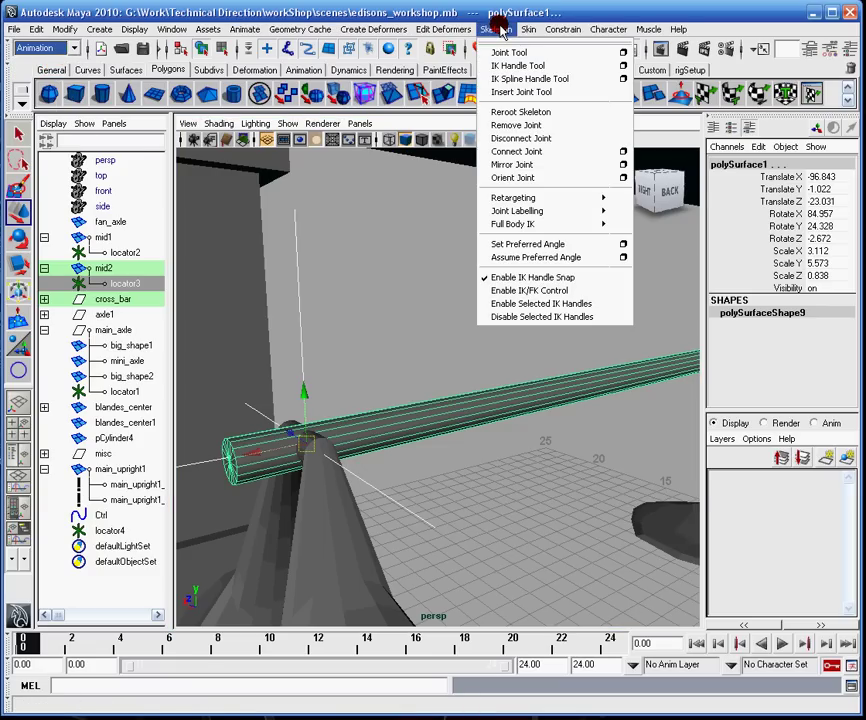
{"action": "mouse_move", "coordinate": [561, 31]}
{"action": "left_click", "coordinate": [579, 53]}
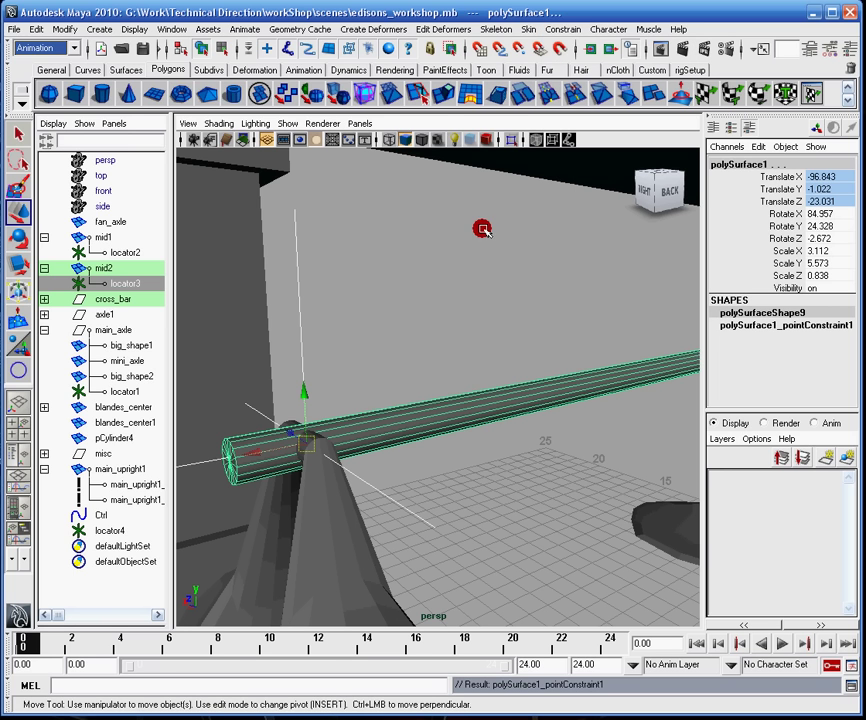
{"action": "scroll", "coordinate": [485, 261], "scroll_direction": "down", "scroll_amount": 6}
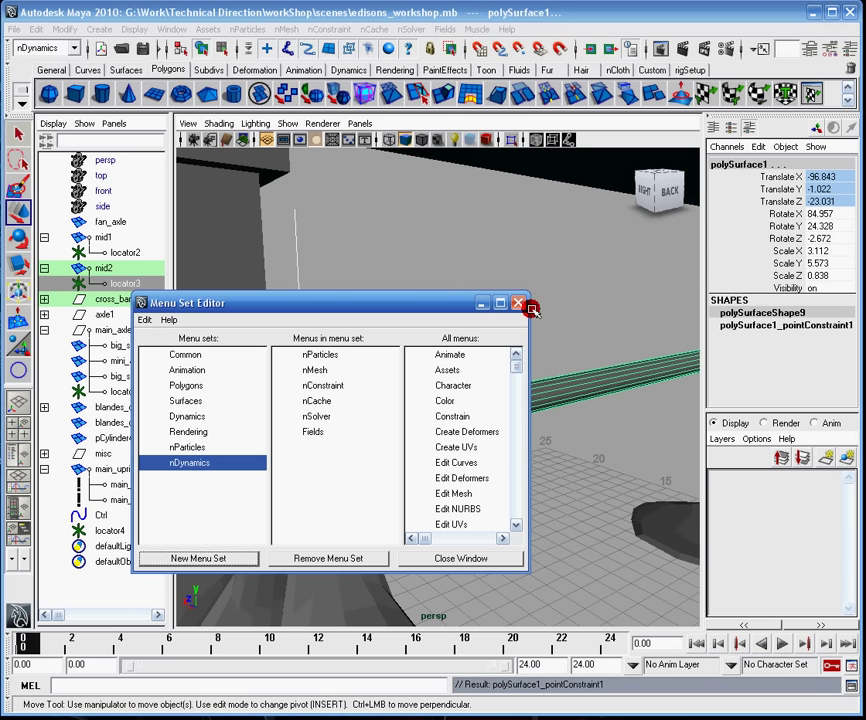
{"action": "left_click", "coordinate": [485, 557]}
{"action": "left_click", "coordinate": [484, 207]}
Step: Play the animation to check how the cross bar follows the mid2 crank, and return to the first frame
{"action": "scroll", "coordinate": [601, 401], "scroll_direction": "down", "scroll_amount": 2}
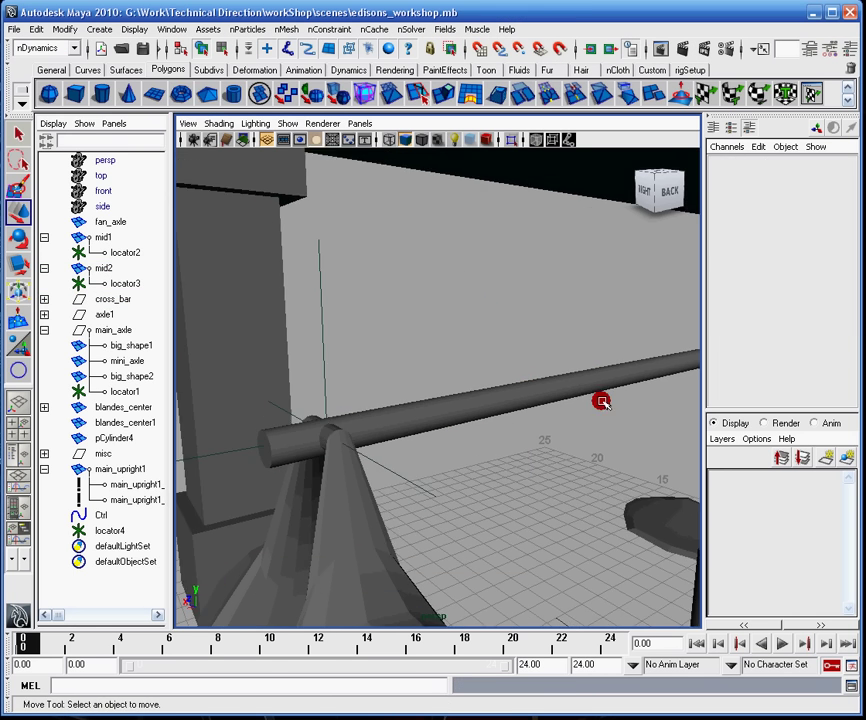
{"action": "left_click_drag", "start_coordinate": [601, 401], "coordinate": [404, 276], "text": "alt"}
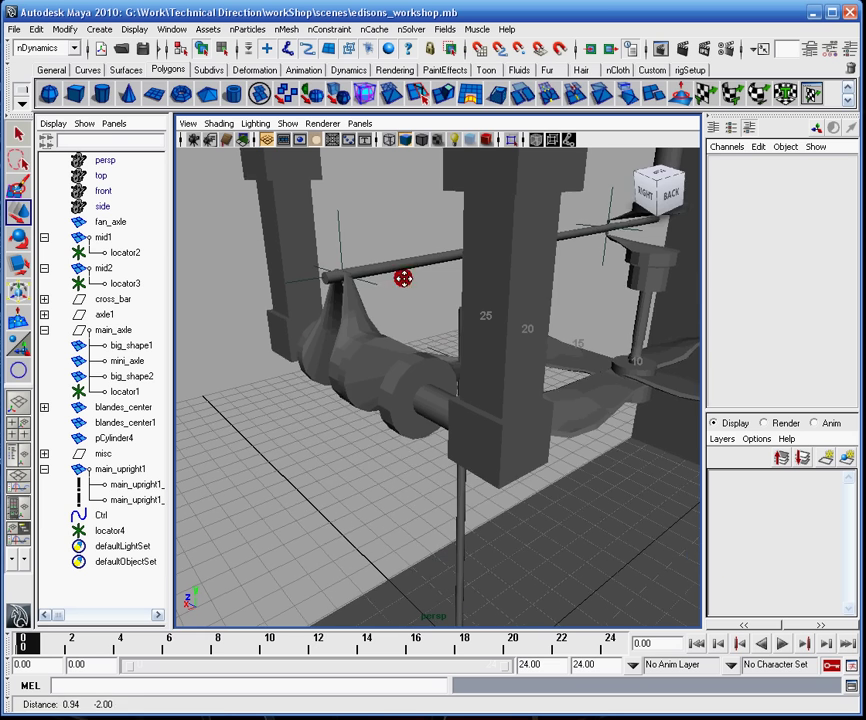
{"action": "left_click", "coordinate": [786, 646]}
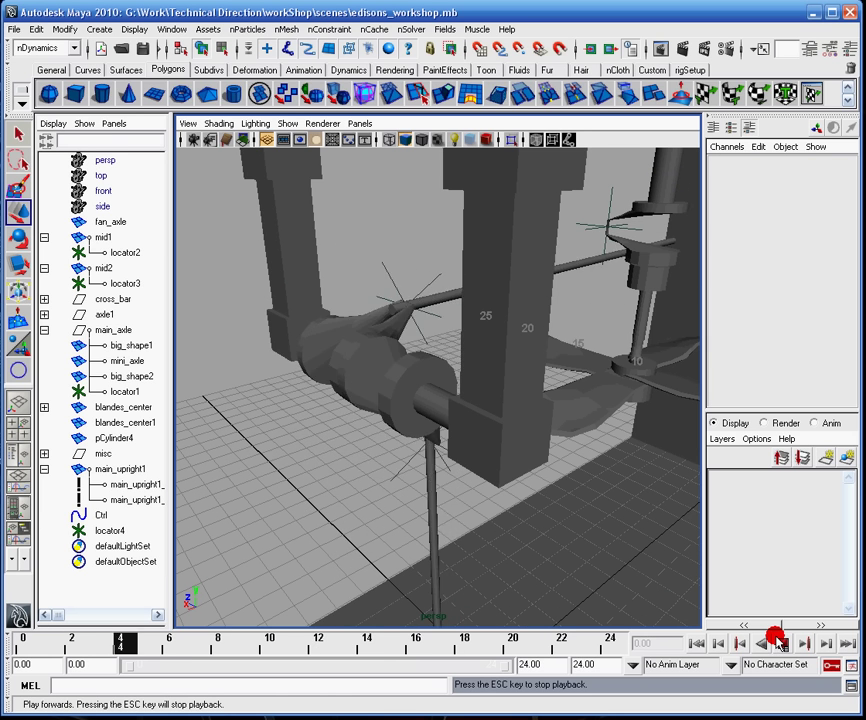
{"action": "left_click", "coordinate": [774, 640]}
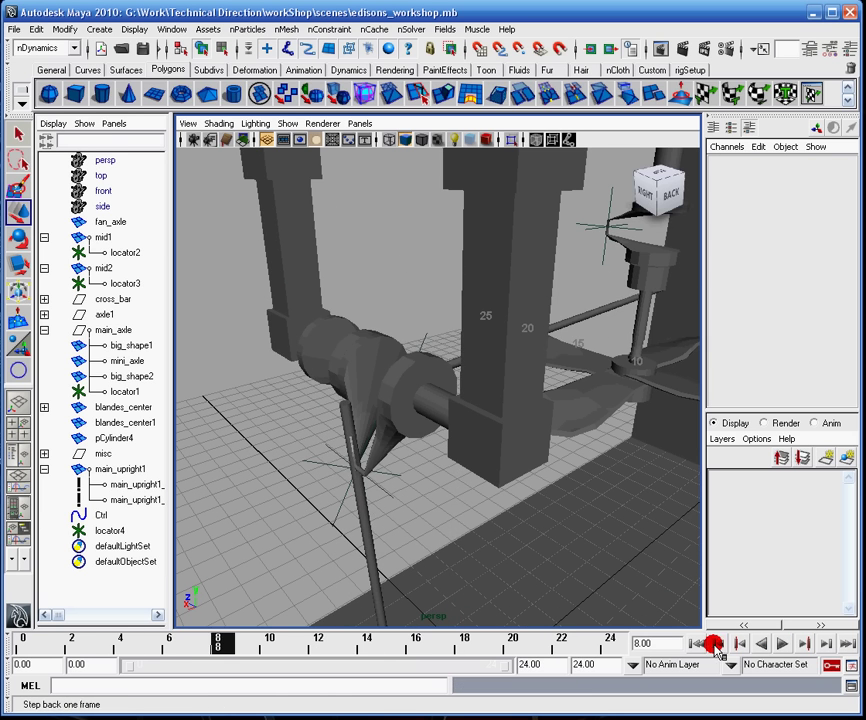
{"action": "left_click", "coordinate": [696, 647]}
Step: Examine the cross bar's joint with the fan axle's pin at locator4 closely from several angles
{"action": "middle_click_drag", "start_coordinate": [605, 218], "coordinate": [352, 280], "text": "alt"}
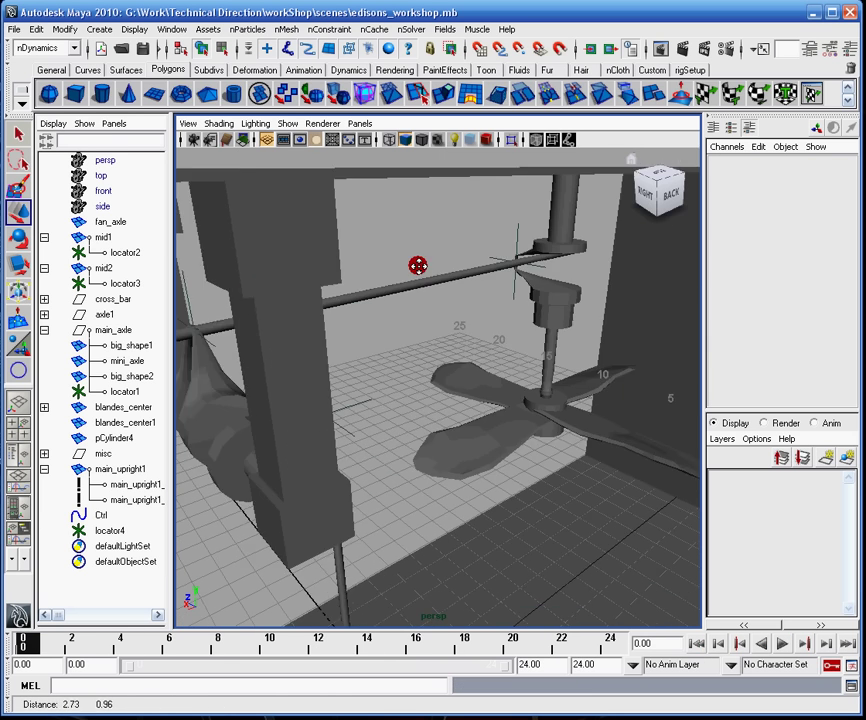
{"action": "right_click_drag", "start_coordinate": [352, 280], "coordinate": [648, 455], "text": "alt"}
{"action": "middle_click_drag", "start_coordinate": [548, 229], "coordinate": [350, 525], "text": "alt"}
{"action": "middle_click_drag", "start_coordinate": [484, 290], "coordinate": [290, 490], "text": "alt"}
{"action": "left_click_drag", "start_coordinate": [336, 453], "coordinate": [430, 338], "text": "alt"}
{"action": "right_click_drag", "start_coordinate": [363, 377], "coordinate": [350, 323], "text": "alt"}
{"action": "middle_click_drag", "start_coordinate": [350, 323], "coordinate": [620, 215], "text": "alt"}
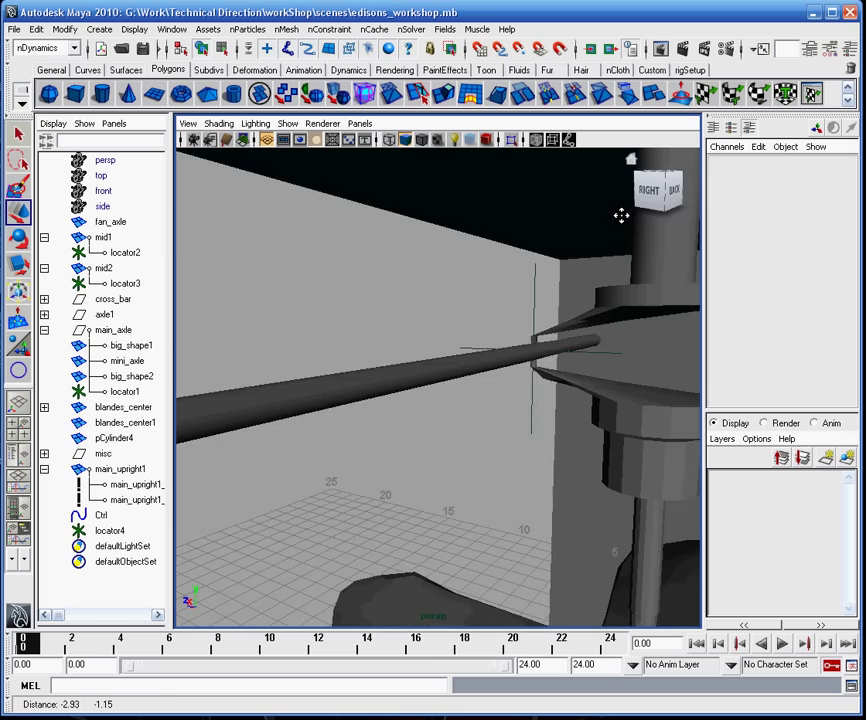
{"action": "left_click_drag", "start_coordinate": [620, 215], "coordinate": [530, 397], "text": "alt"}
{"action": "middle_click_drag", "start_coordinate": [410, 376], "coordinate": [582, 429], "text": "alt"}
{"action": "middle_click_drag", "start_coordinate": [443, 352], "coordinate": [468, 389], "text": "alt"}
{"action": "right_click_drag", "start_coordinate": [468, 389], "coordinate": [551, 427], "text": "alt"}
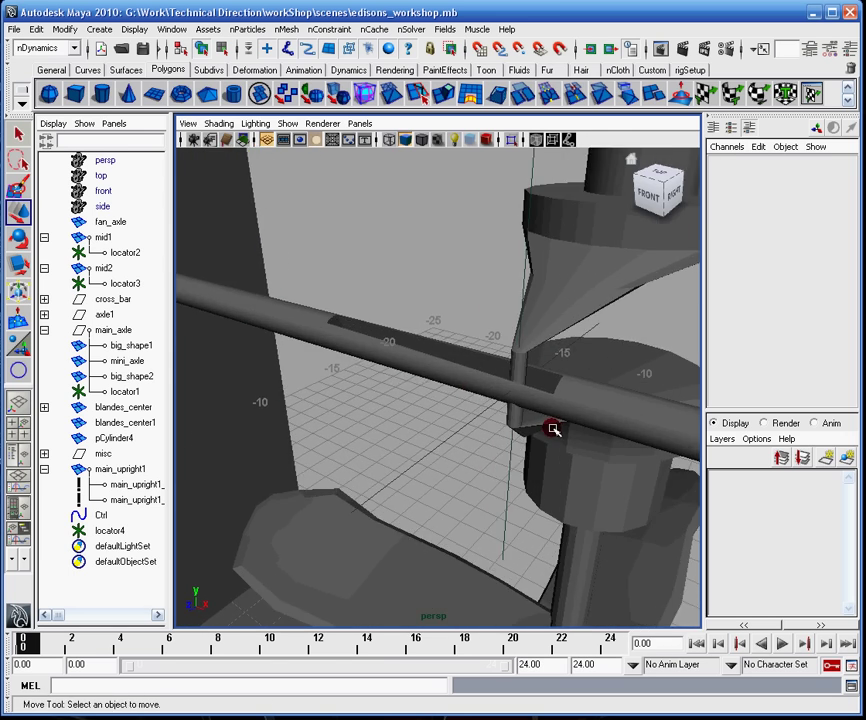
{"action": "left_click_drag", "start_coordinate": [555, 446], "coordinate": [570, 402], "text": "alt"}
{"action": "right_click_drag", "start_coordinate": [571, 403], "coordinate": [466, 313], "text": "alt"}
{"action": "left_click_drag", "start_coordinate": [466, 313], "coordinate": [506, 329], "text": "alt"}
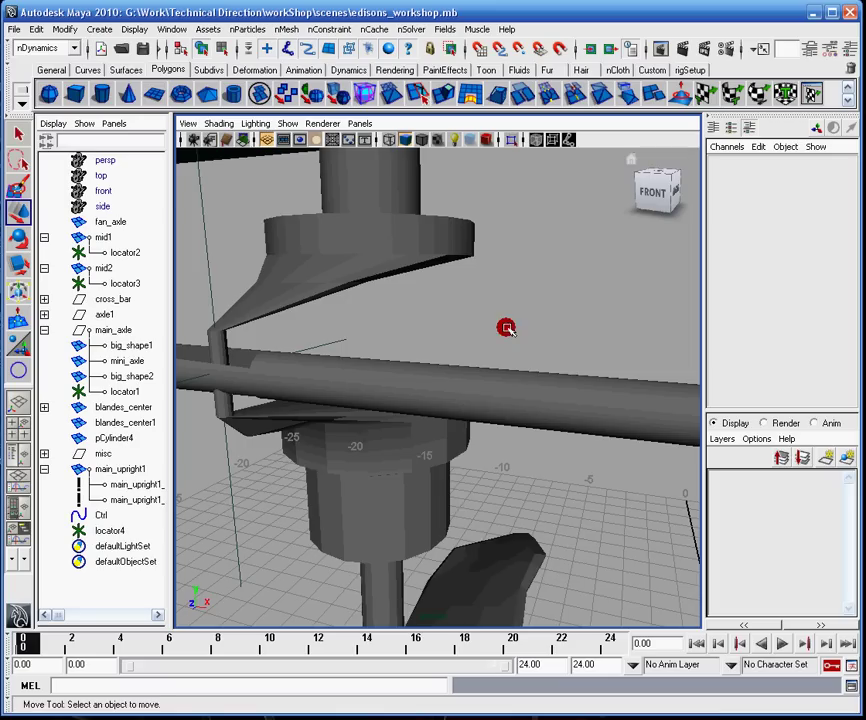
{"action": "middle_click_drag", "start_coordinate": [348, 326], "coordinate": [438, 334], "text": "alt"}
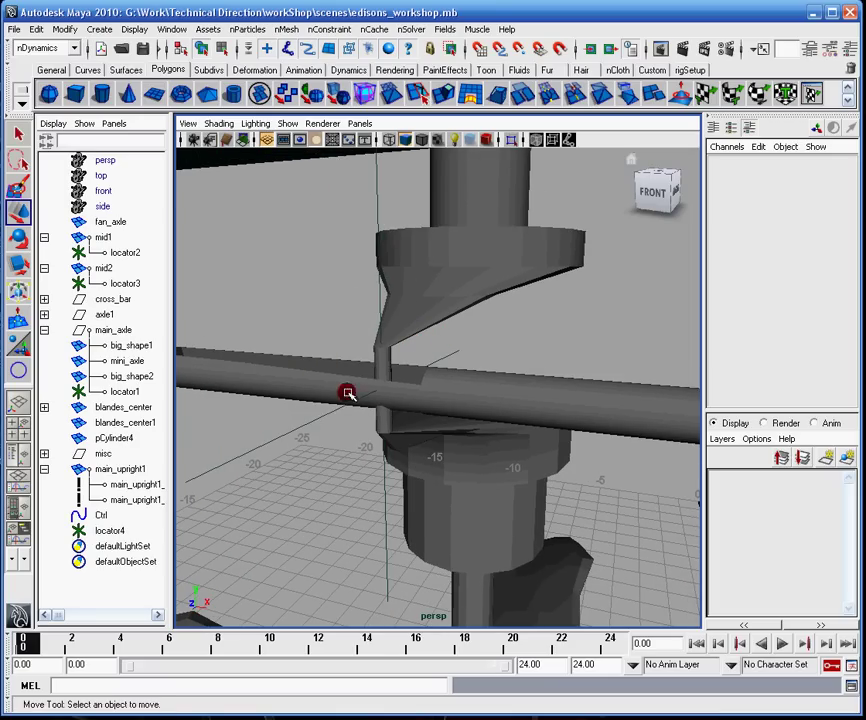
{"action": "middle_click_drag", "start_coordinate": [373, 313], "coordinate": [387, 370], "text": "alt"}
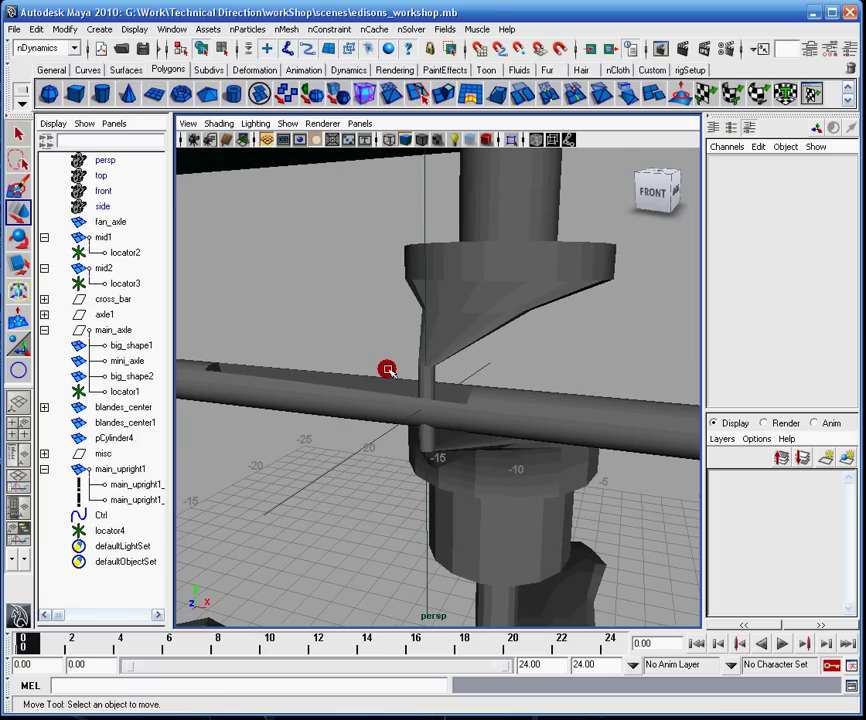